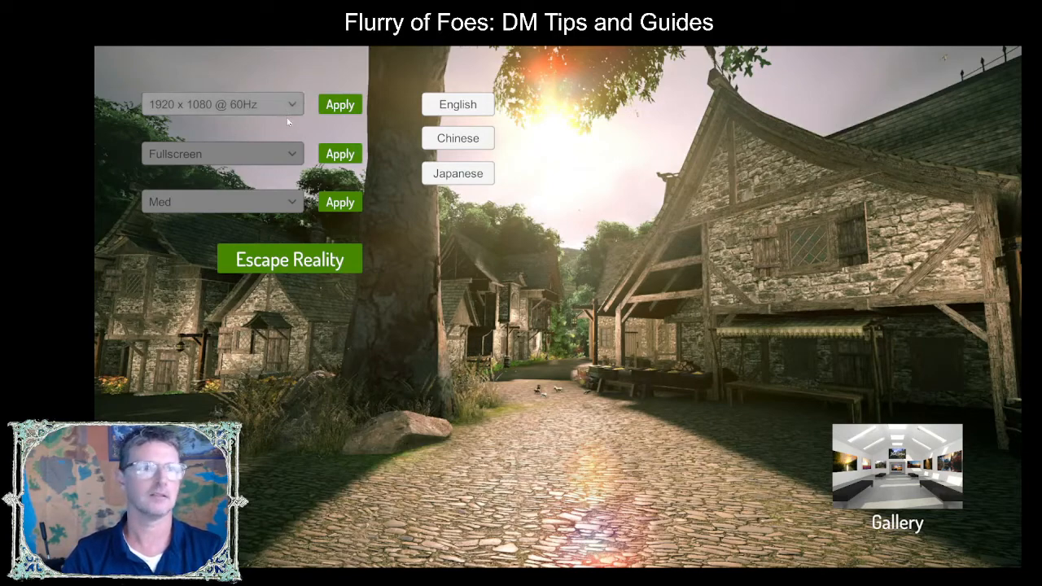
- Start the scene and clear all plants from the open book
click(318, 259)
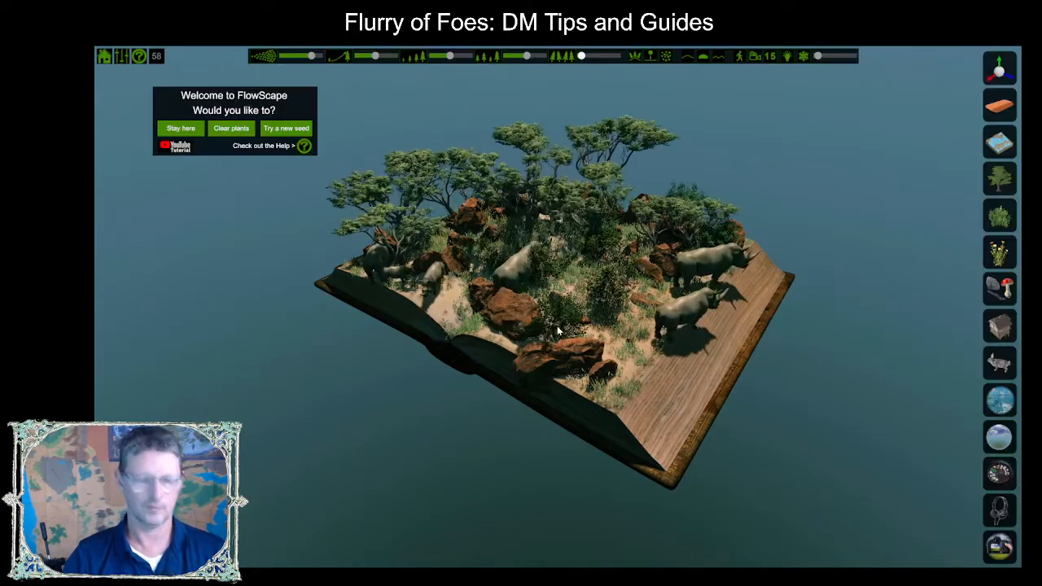
click(232, 130)
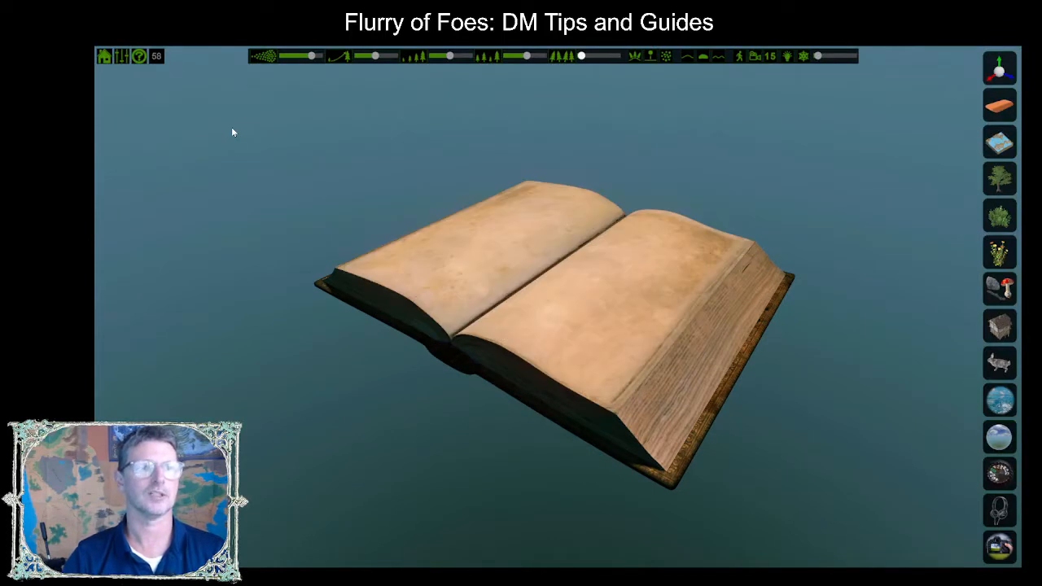
- Examine the empty book from different angles, distances and heights, ending with a centred view of its front edge
right_drag(415, 349, 450, 334)
key(a)
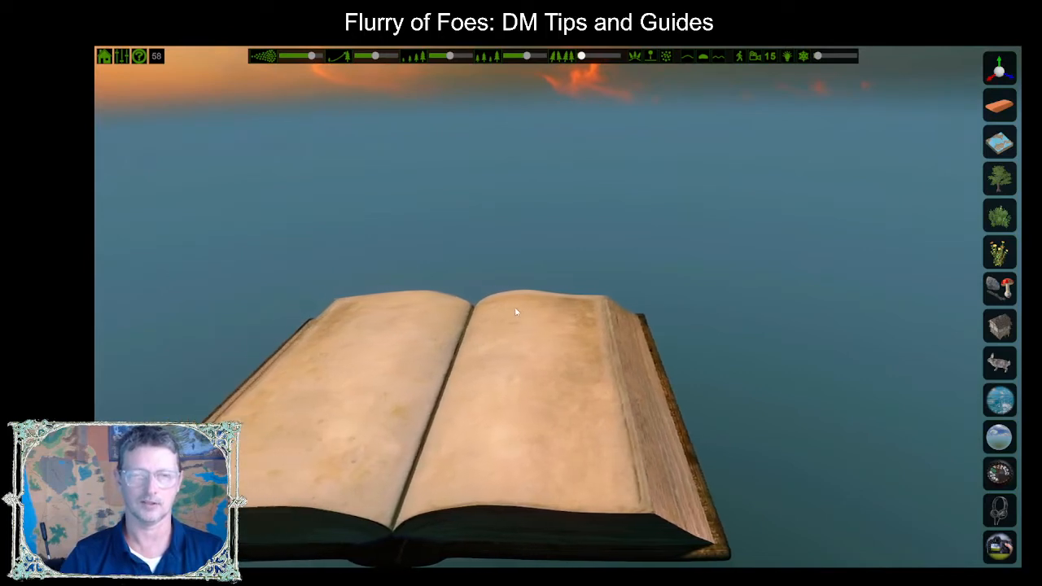
right_drag(676, 325, 669, 380)
key(w)
key(s)
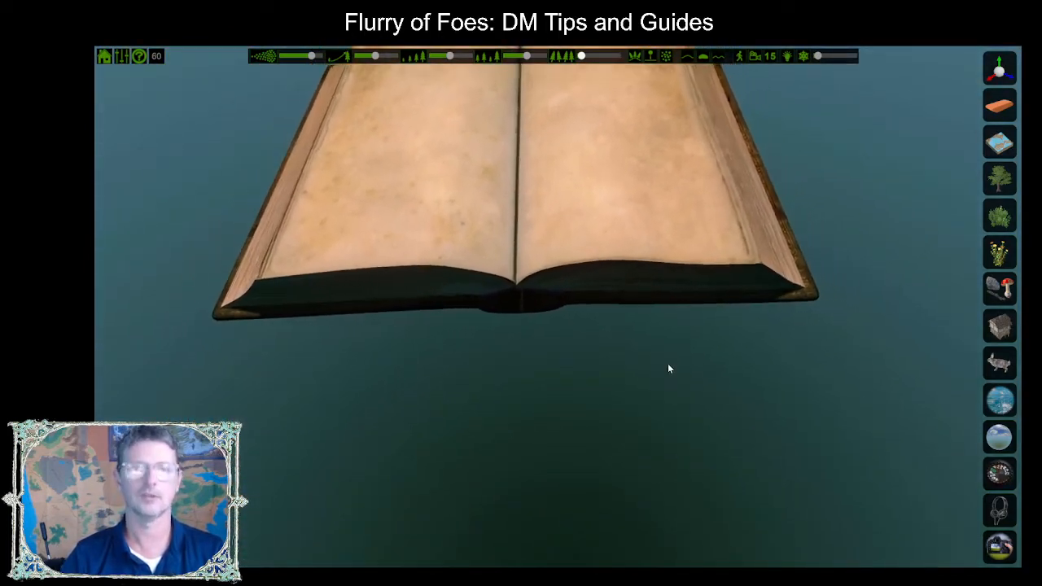
key(q)
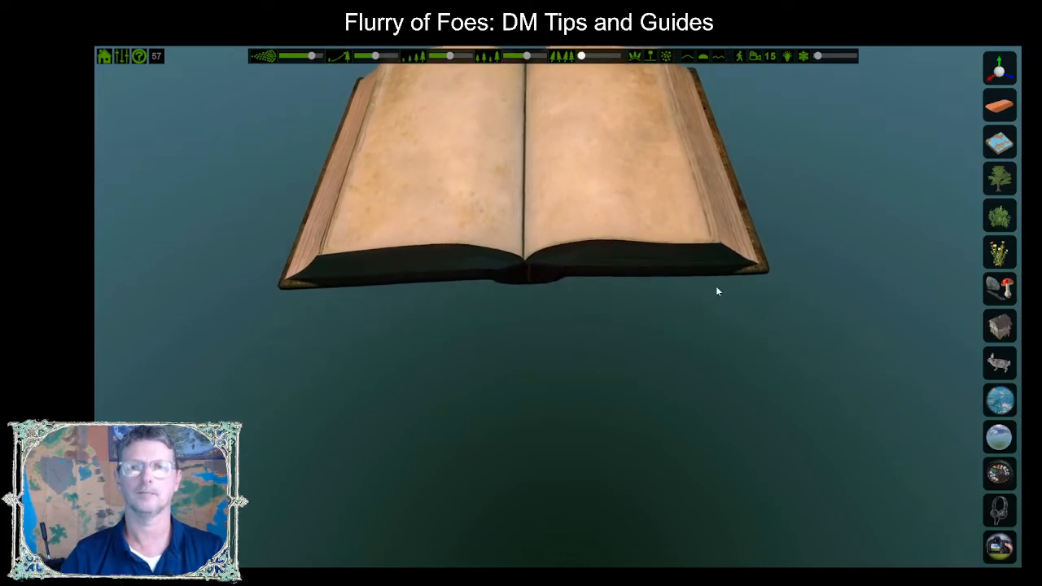
key(e)
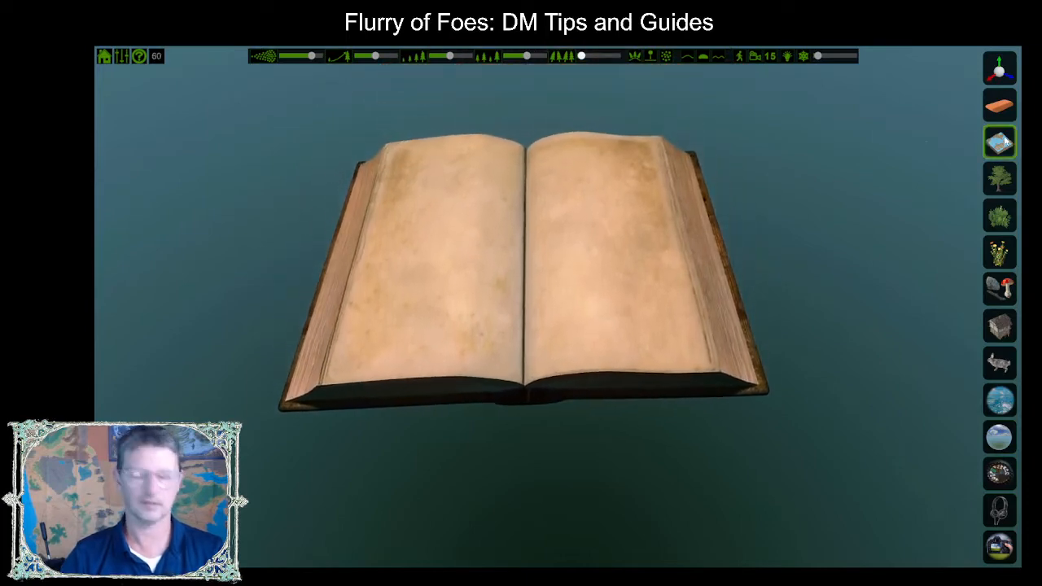
- Try the branching-waterways terrain preset, then replace it with the winding lake-and-ridges preset
click(1000, 143)
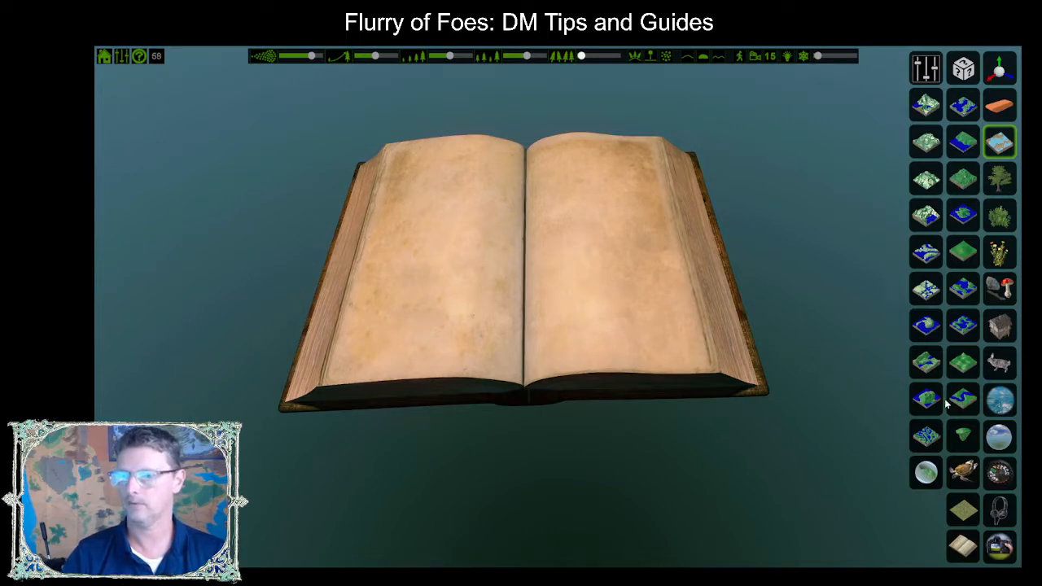
click(927, 440)
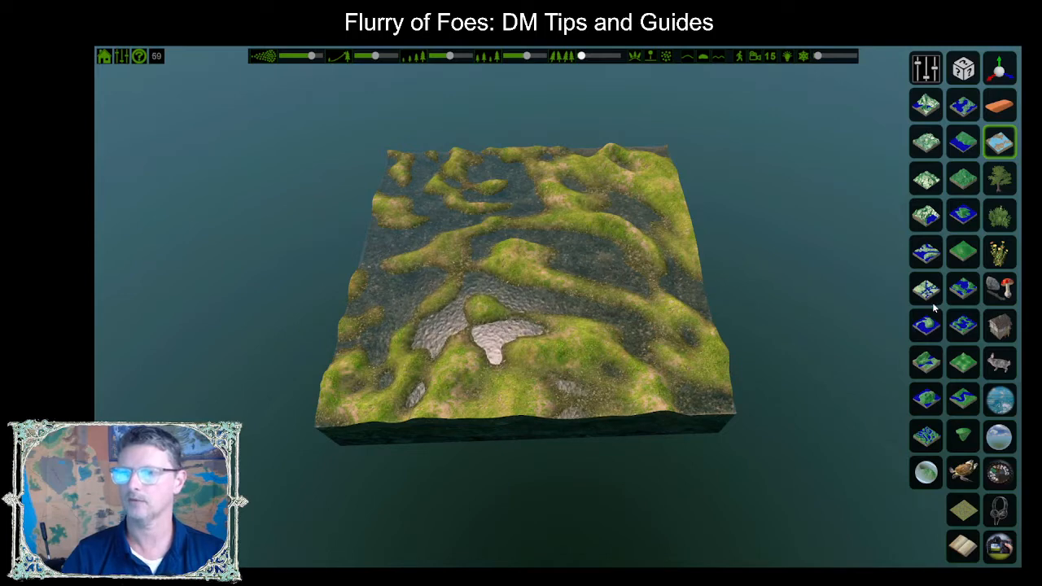
click(968, 326)
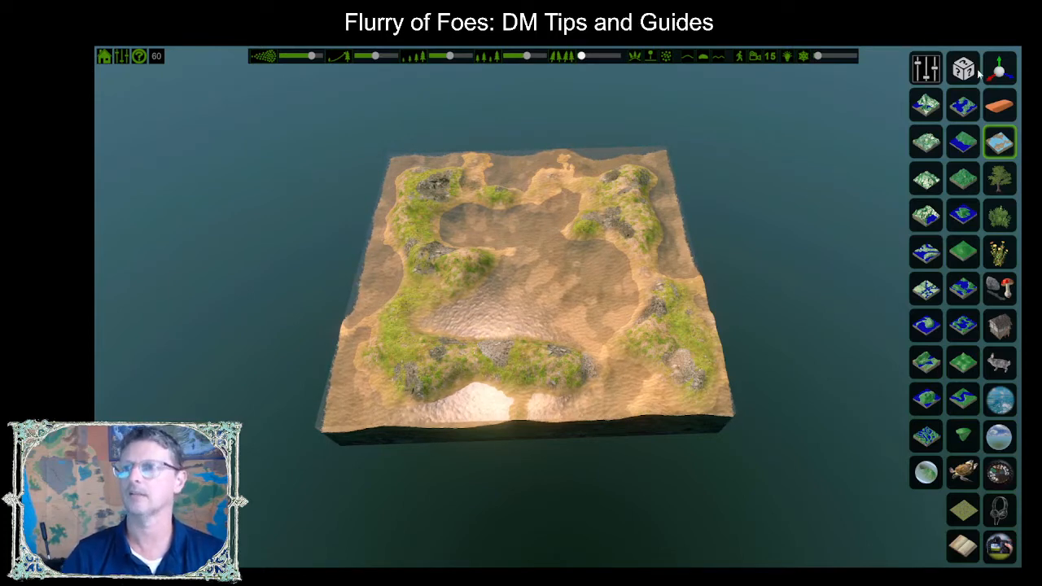
- Apply the muted green grass texture to Ground 1 and the dark grey rock texture to Ground 2
click(925, 71)
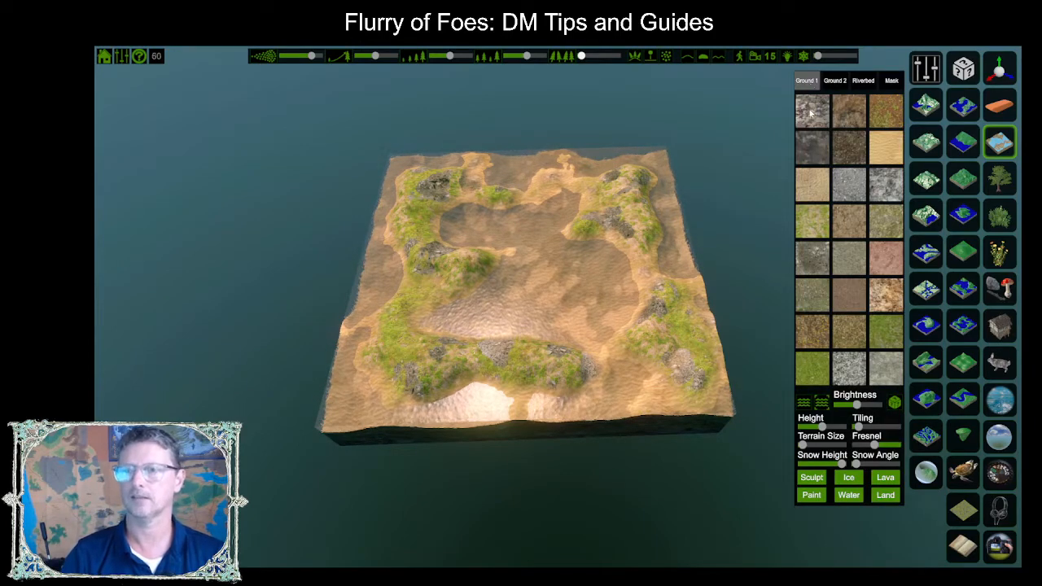
click(812, 291)
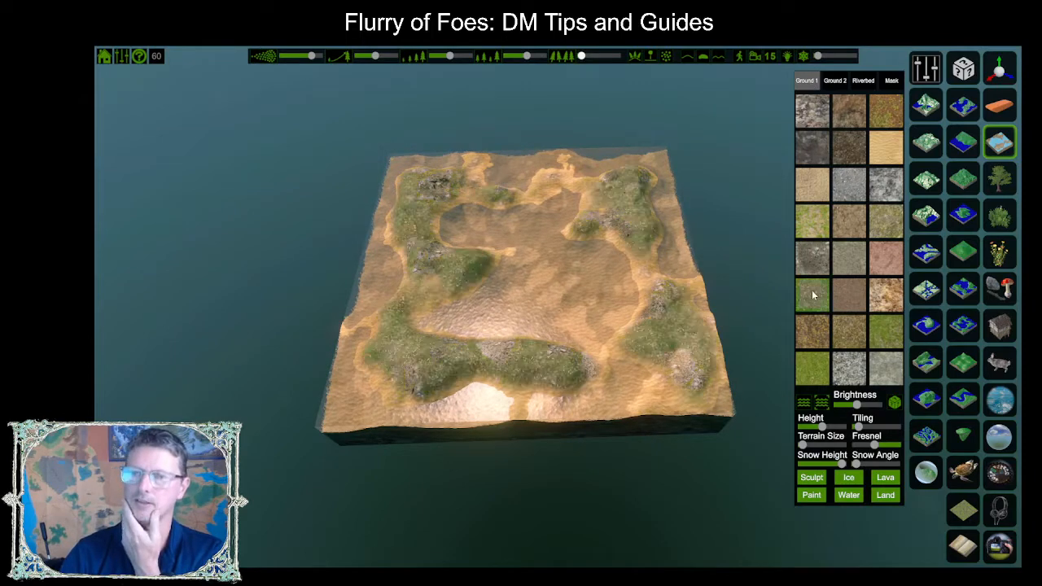
click(835, 80)
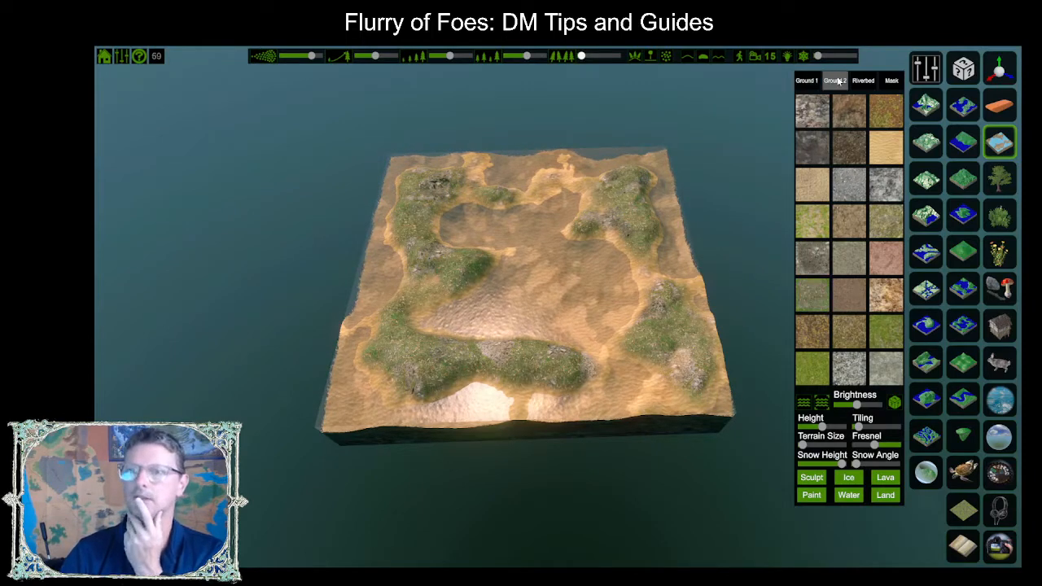
click(816, 335)
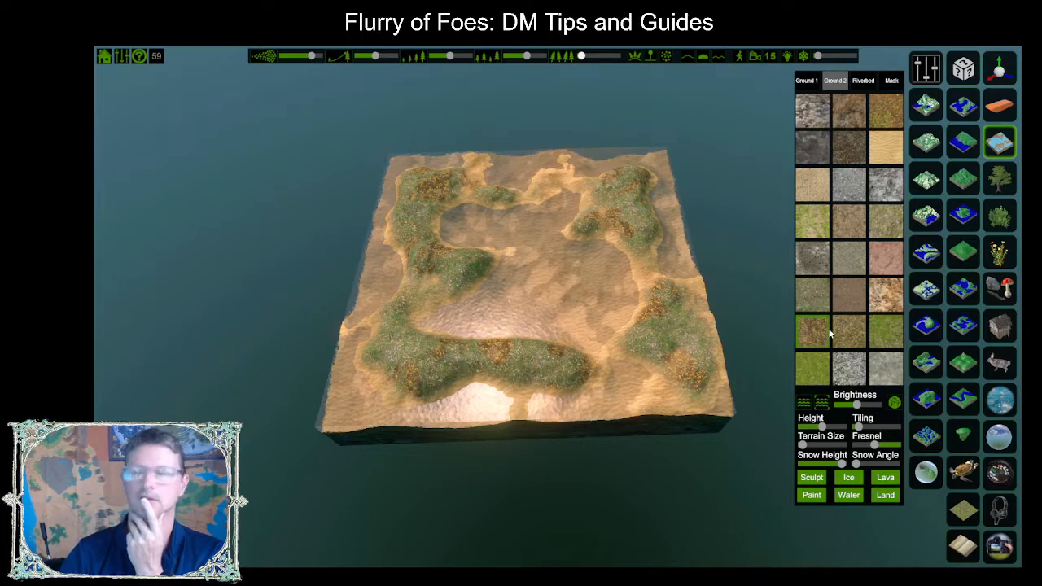
click(846, 333)
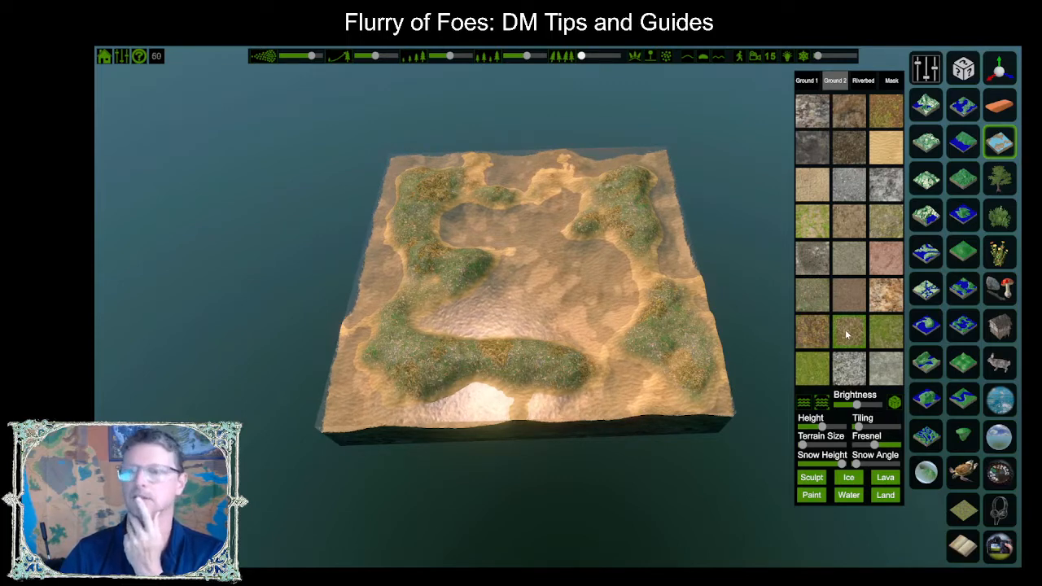
click(849, 221)
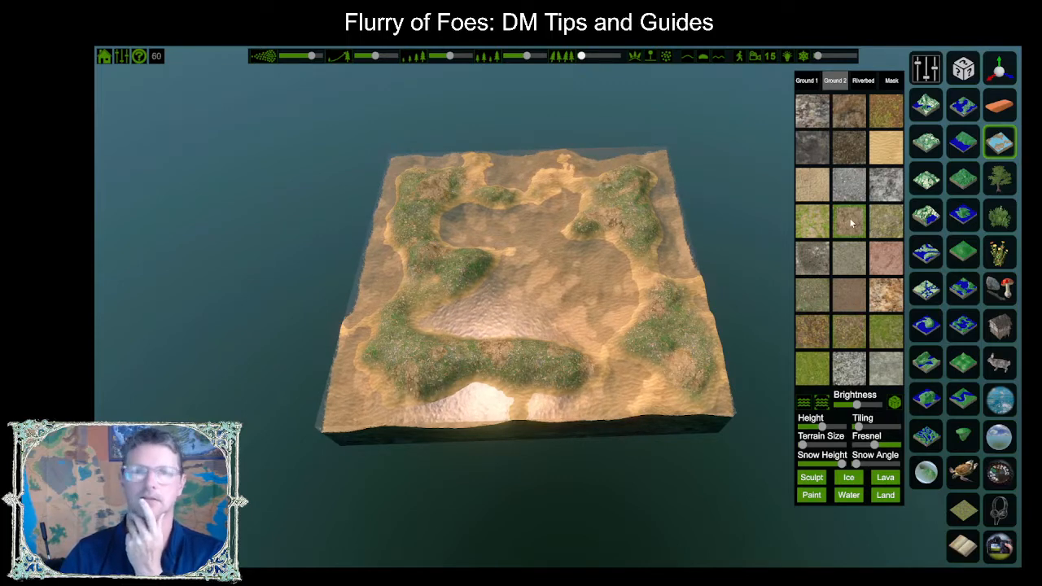
click(851, 155)
click(817, 144)
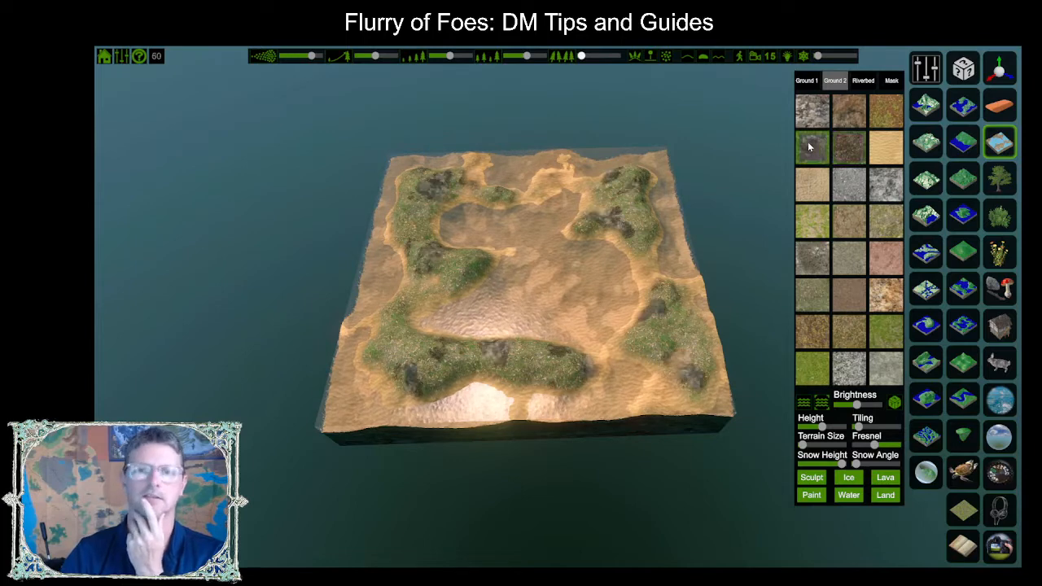
- Apply the dark brown soil texture to Ground 1 and the dark grey rock texture to the Riverbed
click(807, 80)
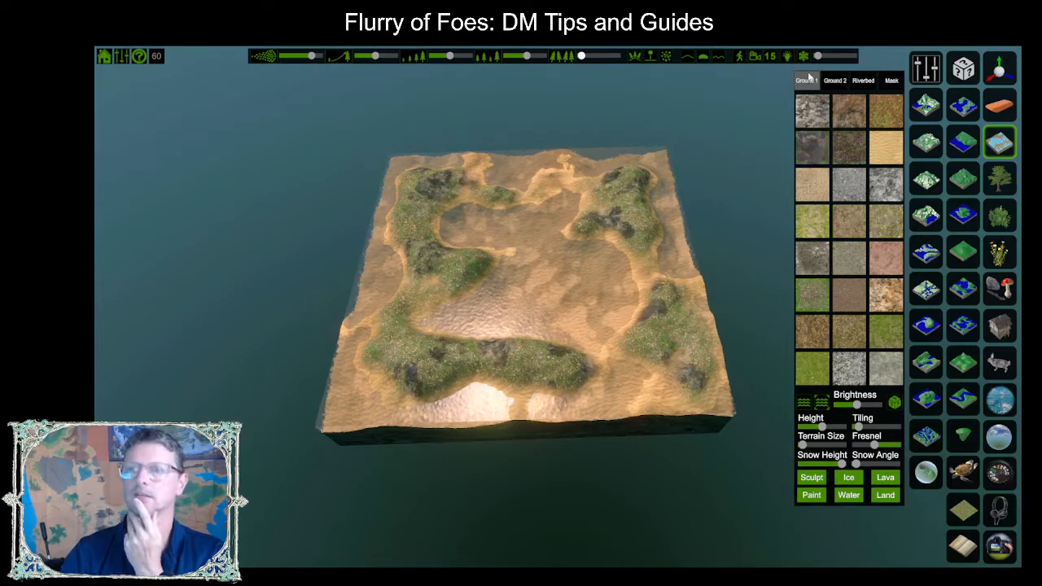
click(838, 141)
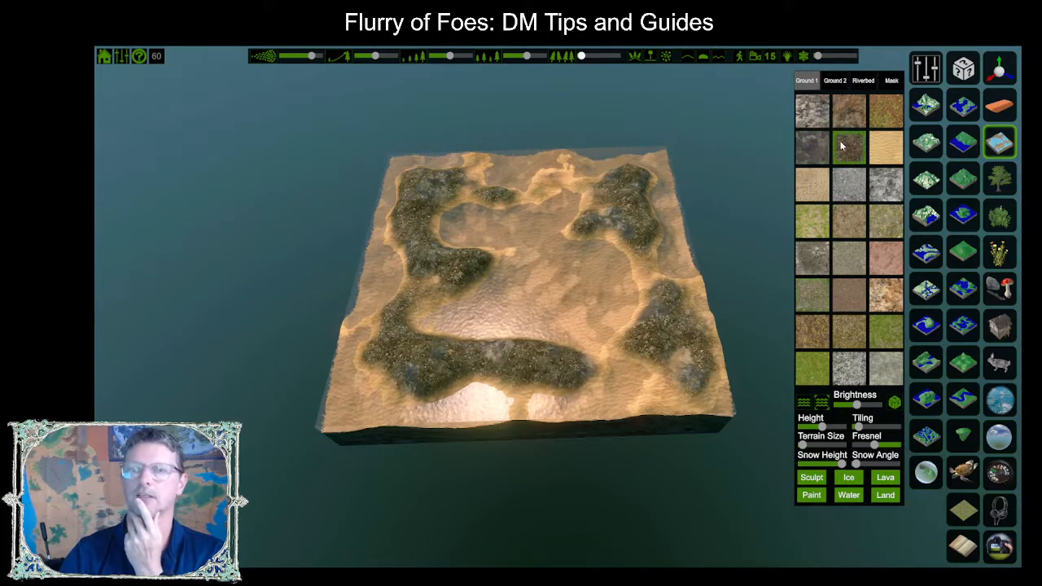
click(863, 81)
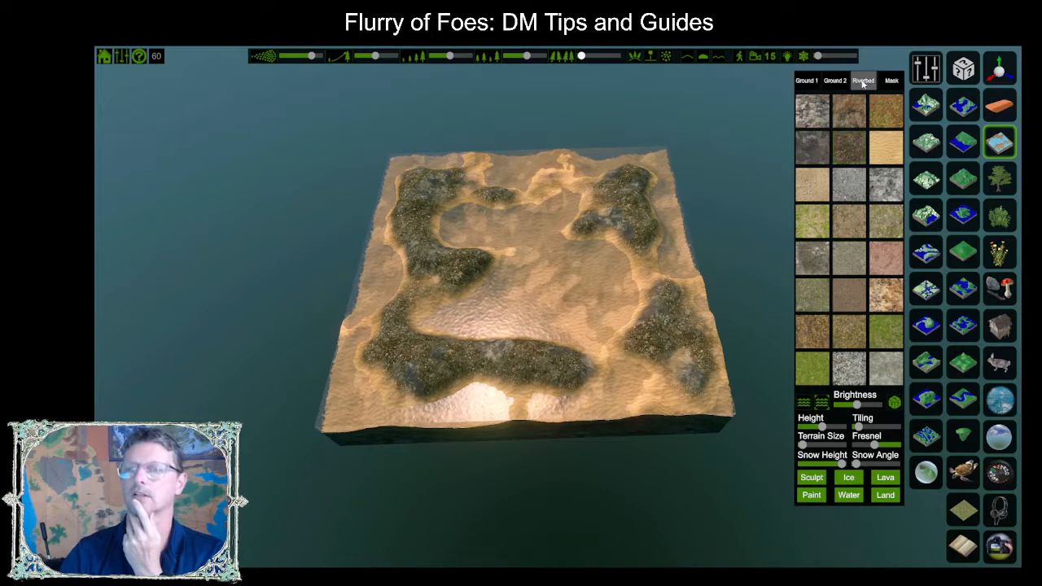
click(805, 149)
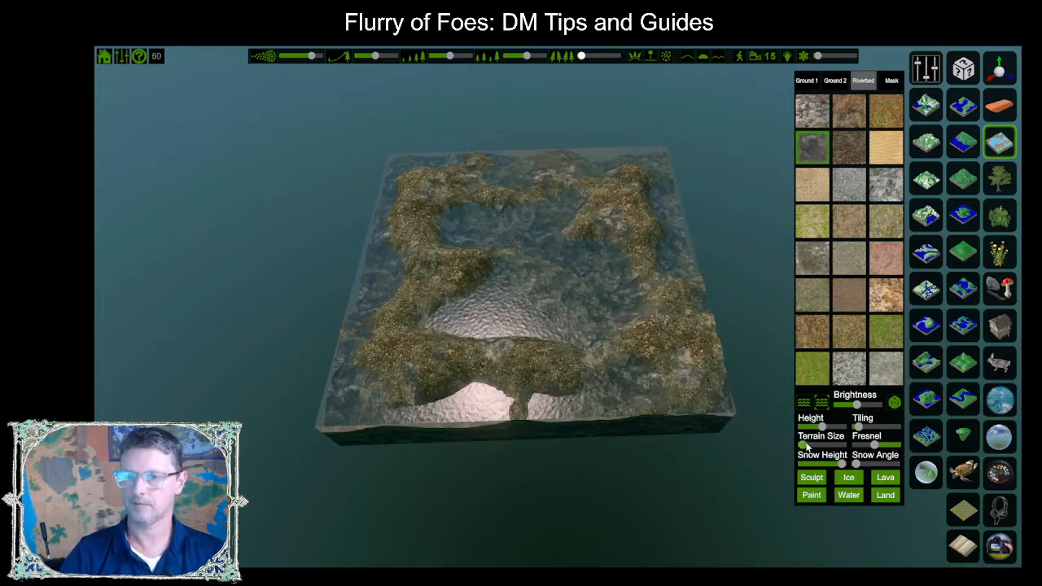
- Increase the terrain size slightly and frame the enlarged block of land
drag(804, 446, 813, 446)
key(s)
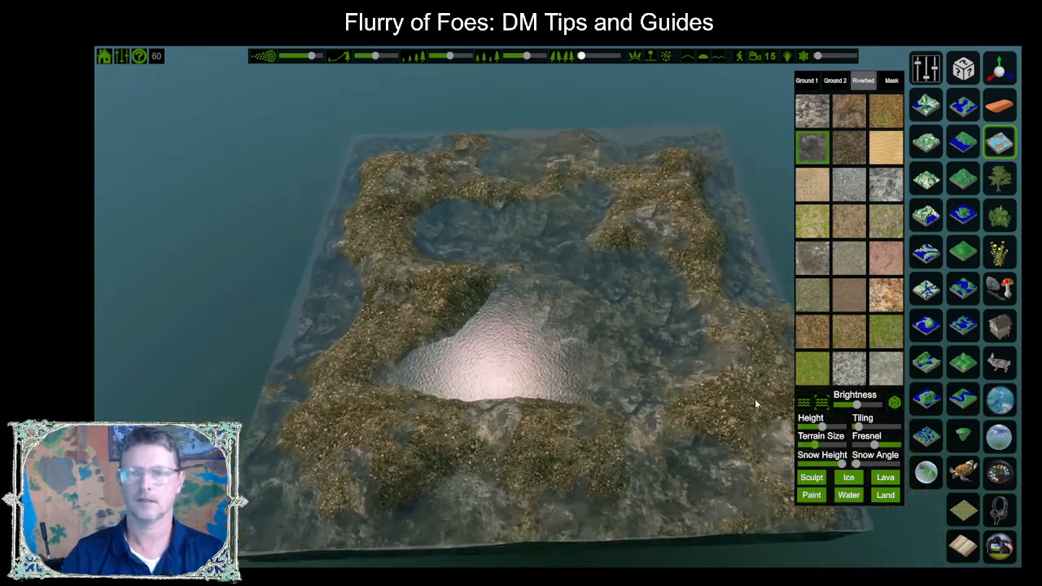
key(d)
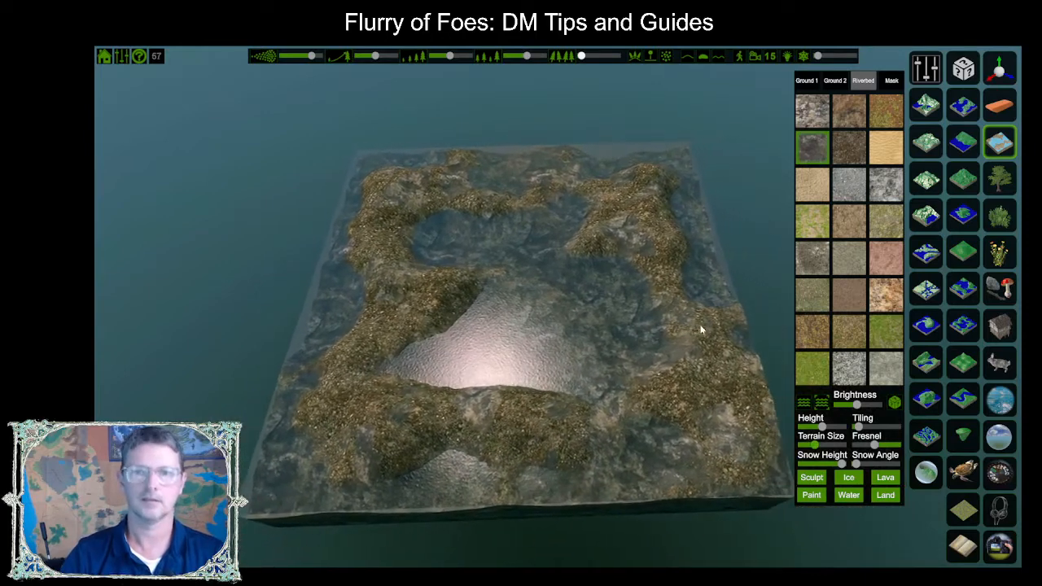
mouse_move(707, 327)
right_down()
mouse_move(685, 341)
mouse_move(692, 321)
right_up()
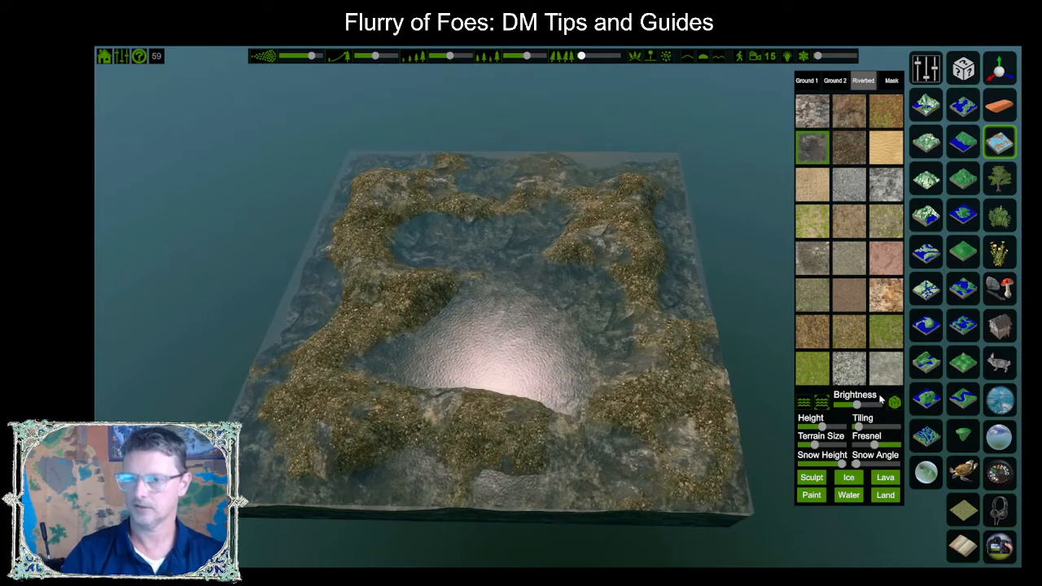
- Sculpt the ridges around the central water with an enlarged brush and slightly reduce the overall terrain height
click(812, 478)
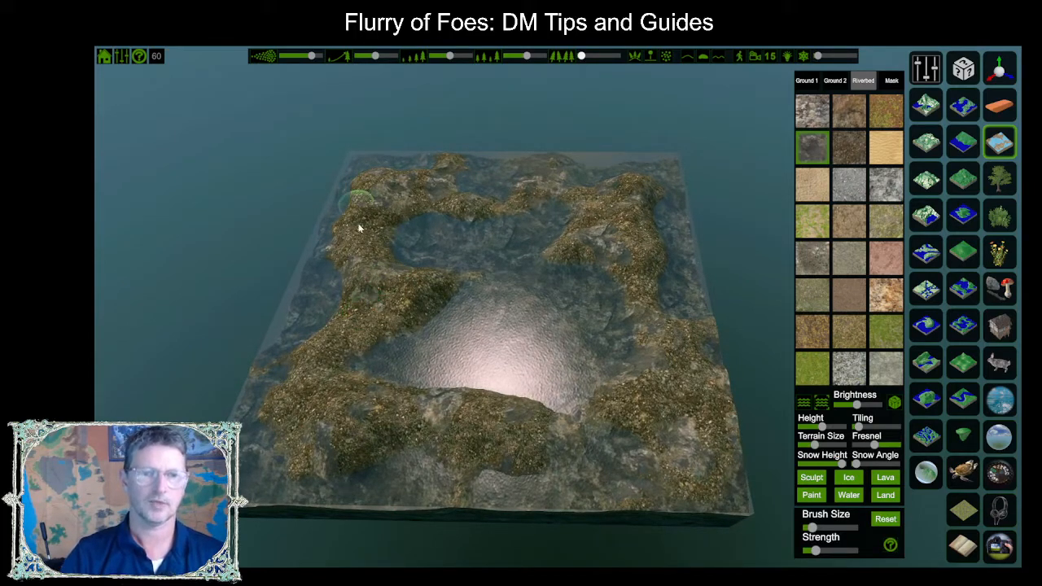
scroll(392, 282, up, 5)
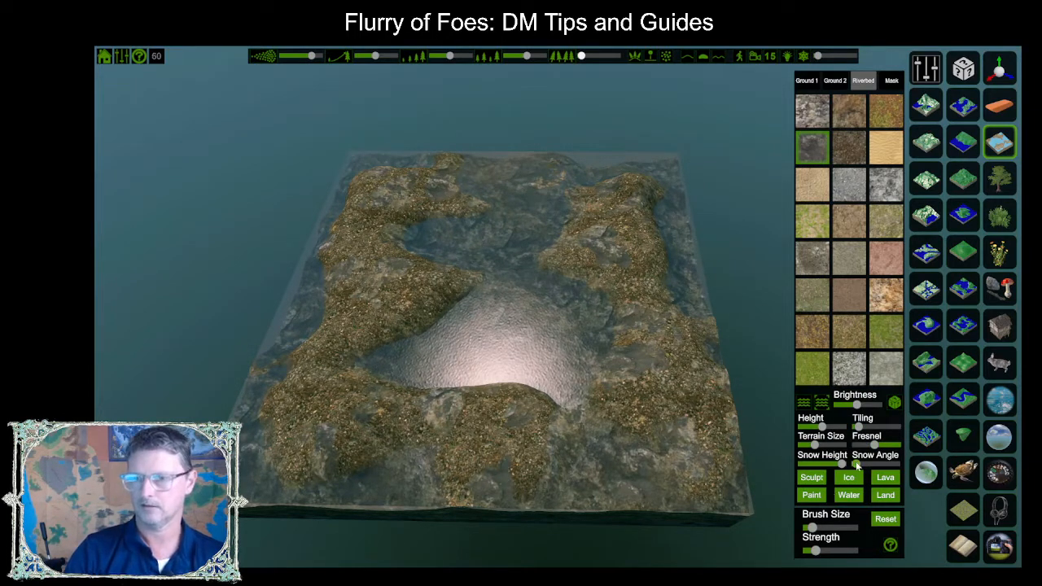
drag(824, 429, 819, 429)
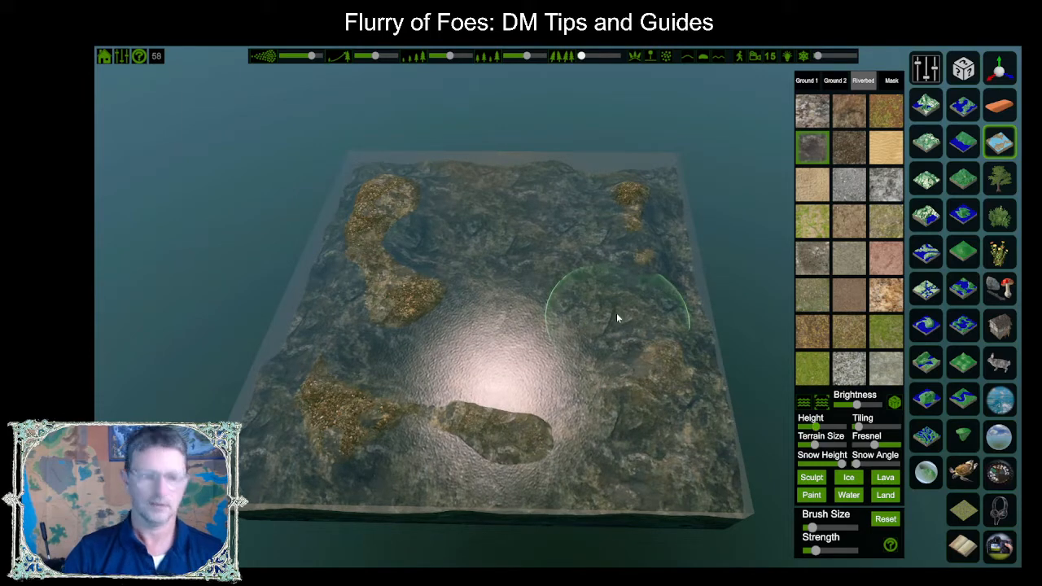
- Adjust the sun direction slightly to remove the bright reflection from the water
click(999, 474)
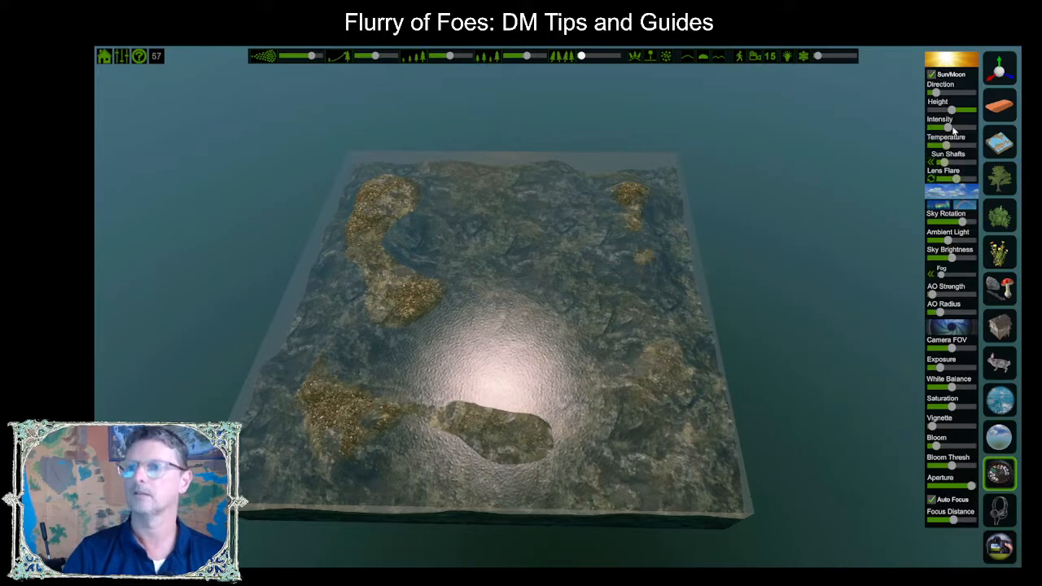
click(937, 93)
mouse_move(938, 95)
mouse_down()
mouse_move(955, 93)
mouse_move(926, 91)
mouse_move(936, 92)
mouse_up()
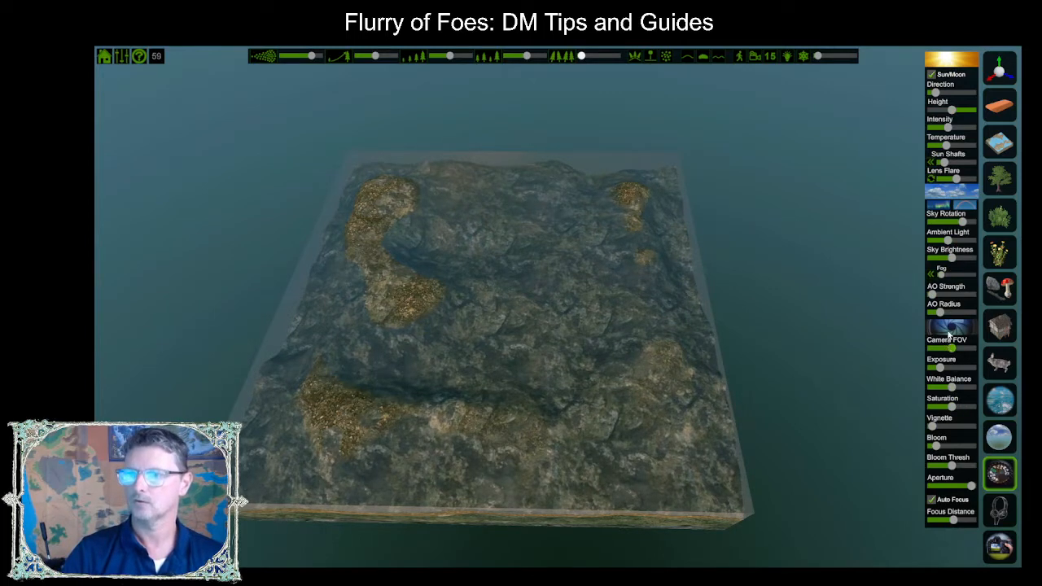
- Look through the sky, animal, ambient sound, rock and building options, ending at the ocean settings
click(999, 439)
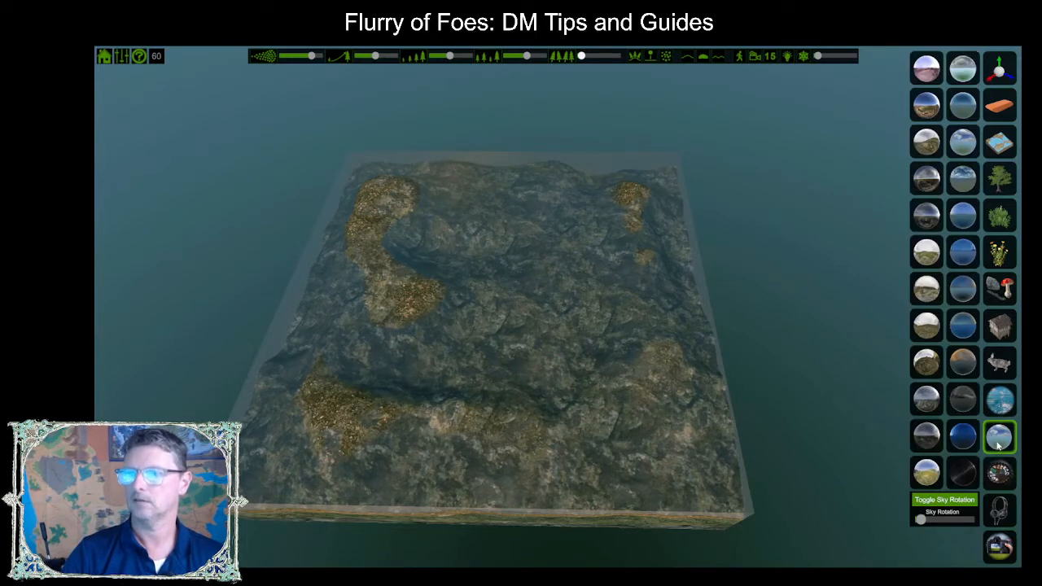
click(998, 400)
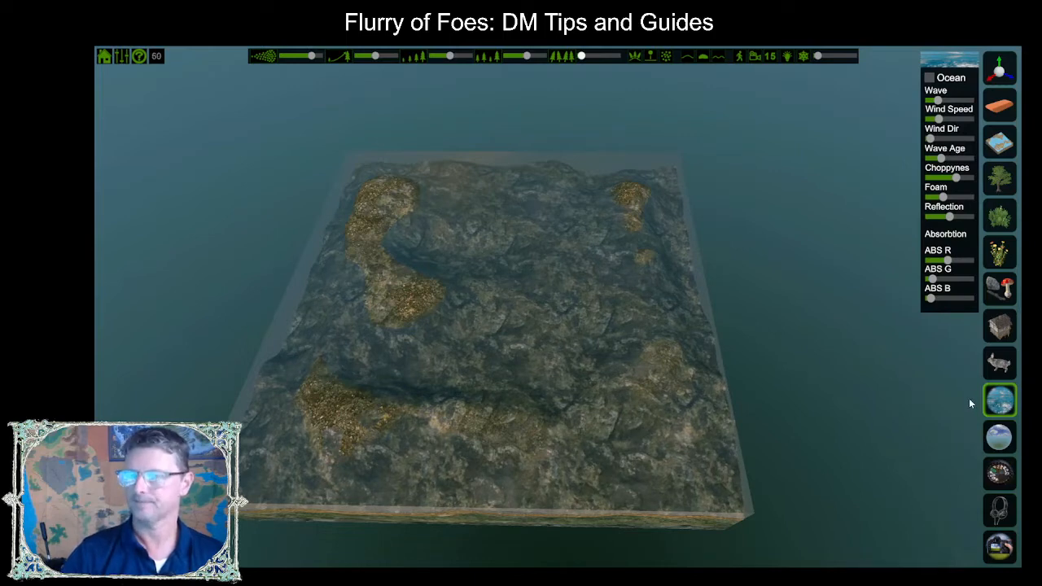
click(987, 365)
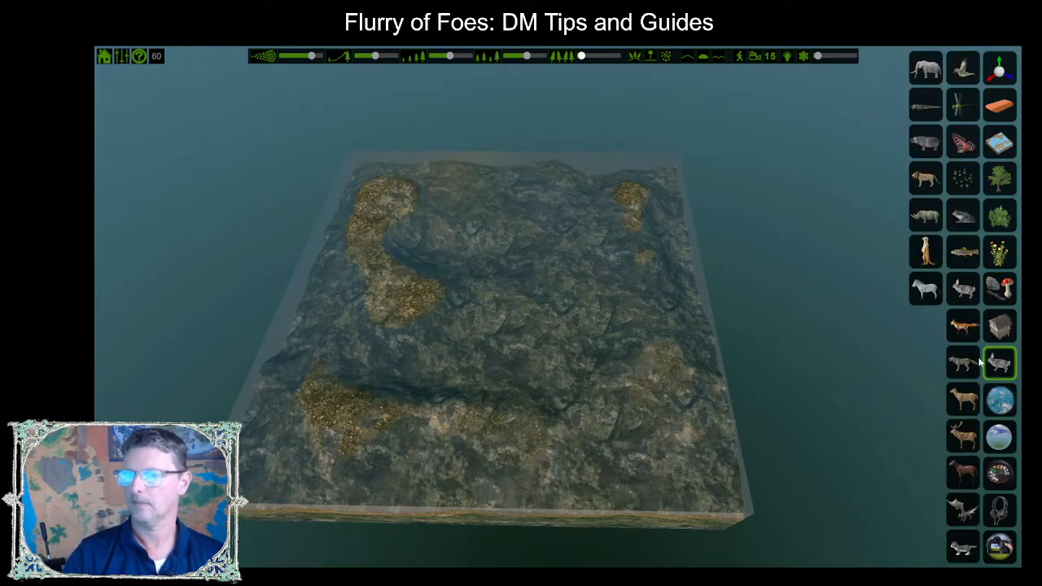
click(1001, 513)
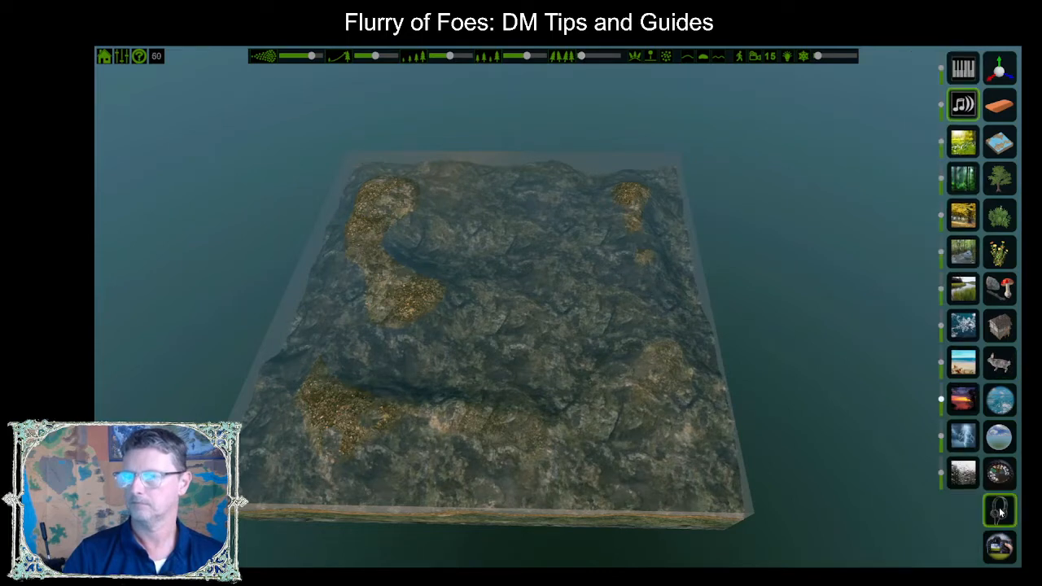
click(998, 281)
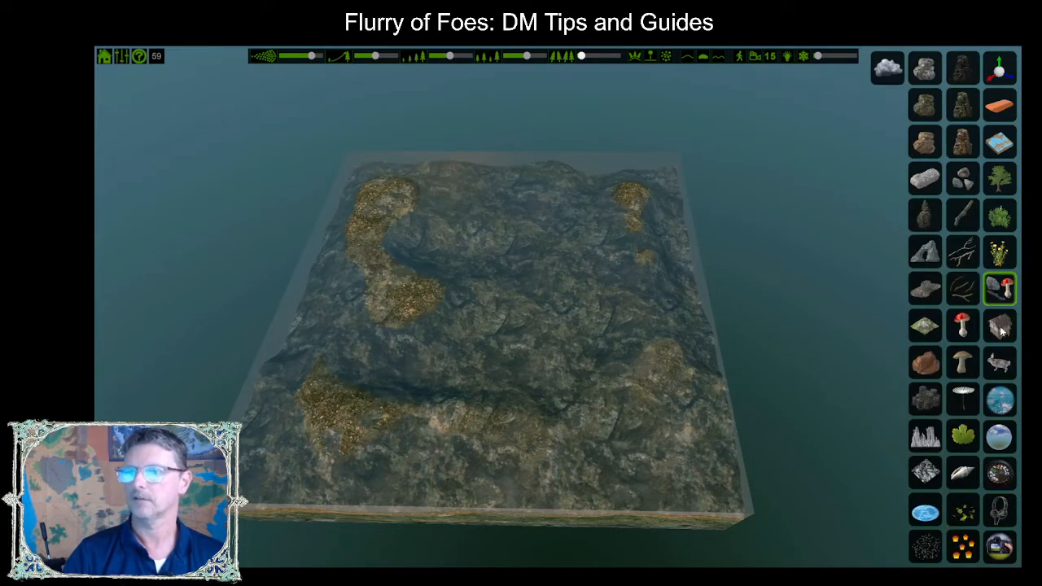
click(1002, 367)
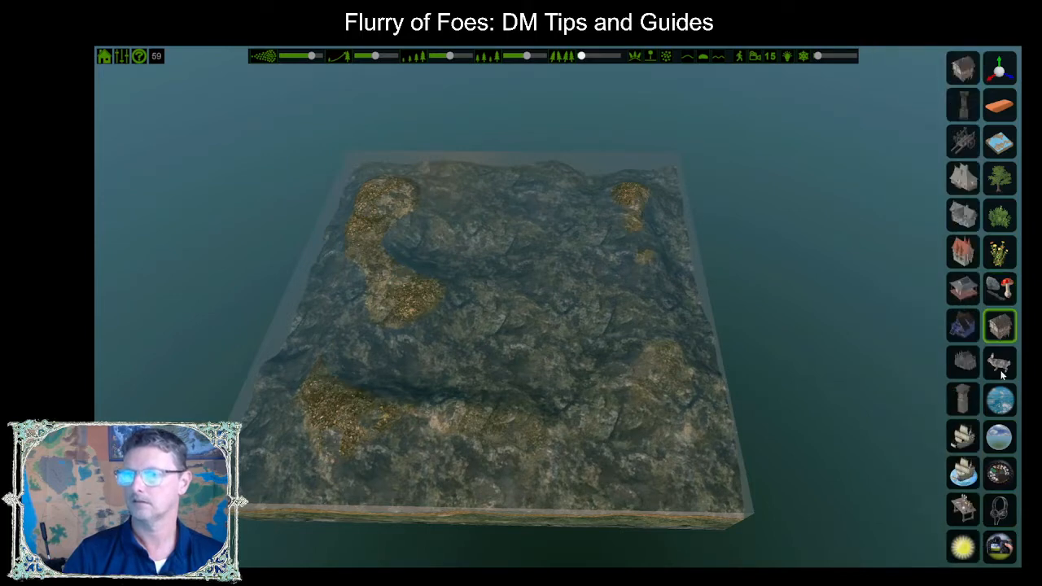
click(1001, 401)
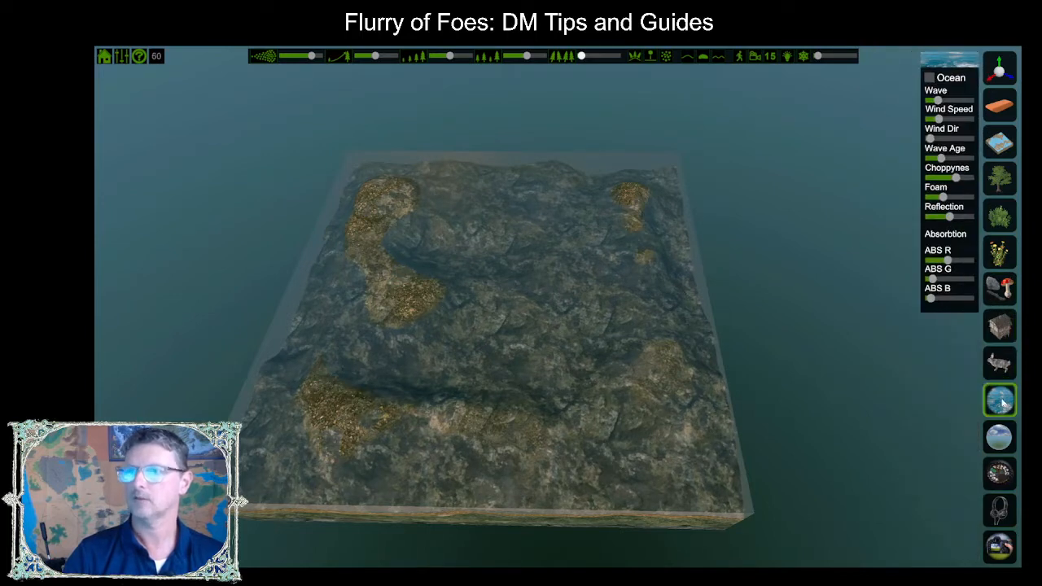
- Look through the sky presets and reduce the fog slightly in the lighting settings
click(1001, 438)
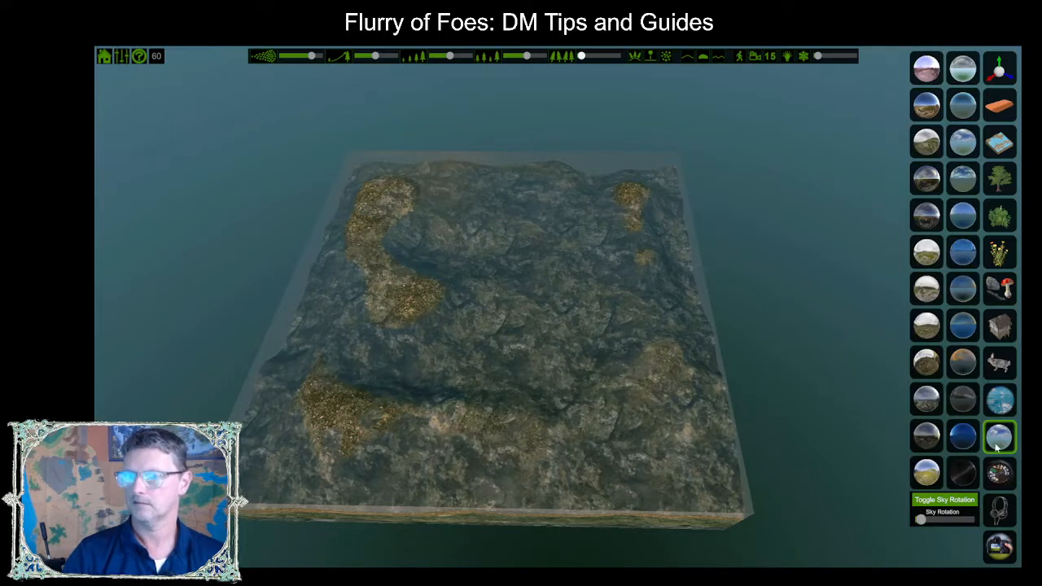
click(1000, 472)
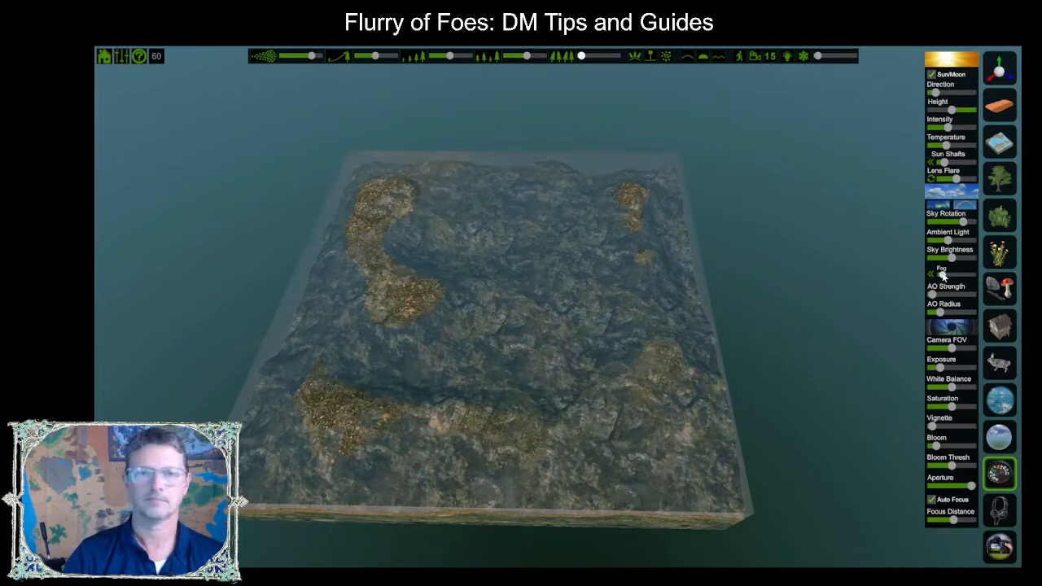
drag(942, 274, 940, 275)
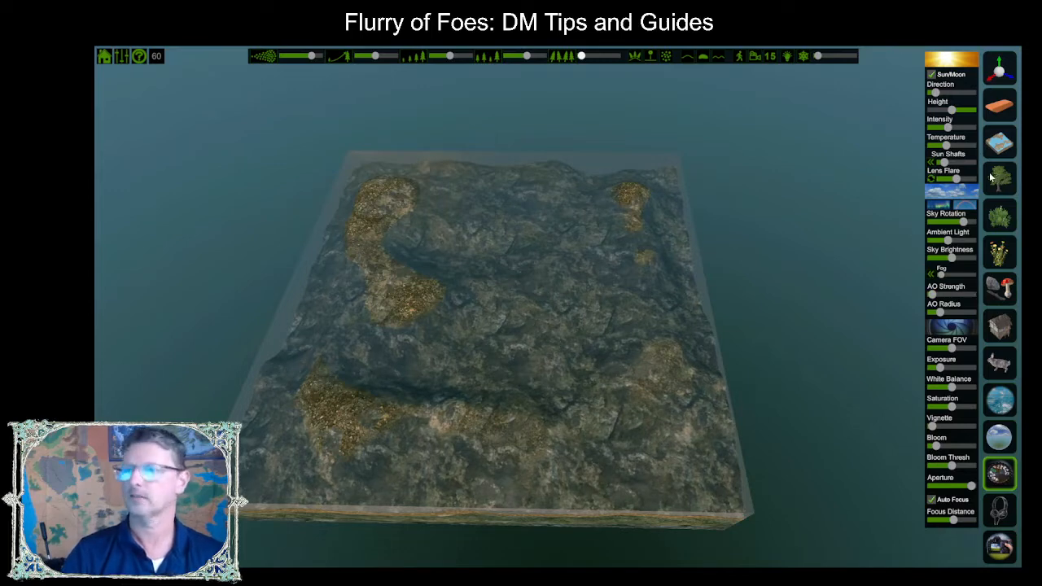
- Preview the house and tower models of the first building category over the terrain
click(1001, 329)
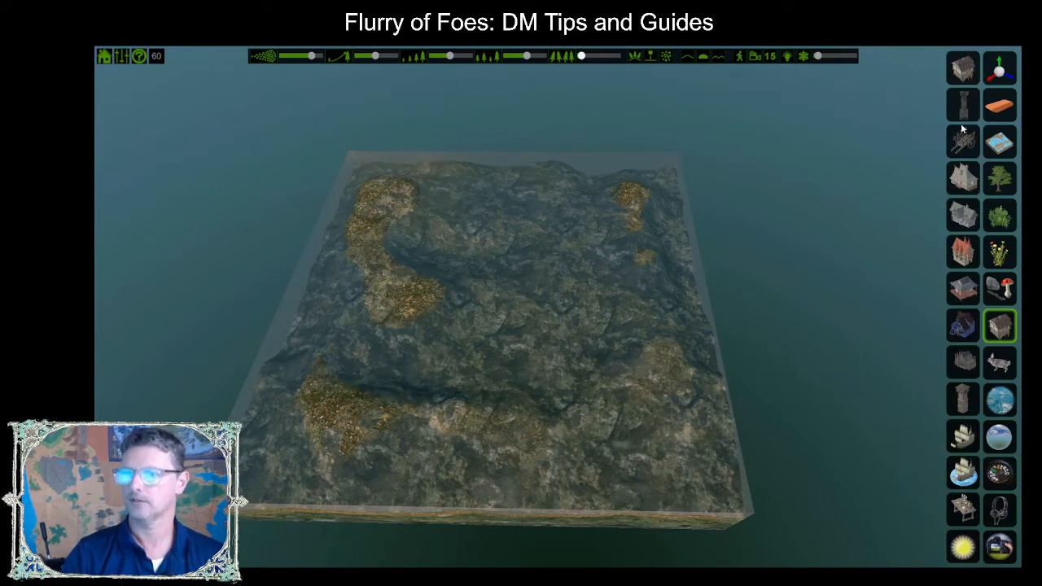
click(964, 74)
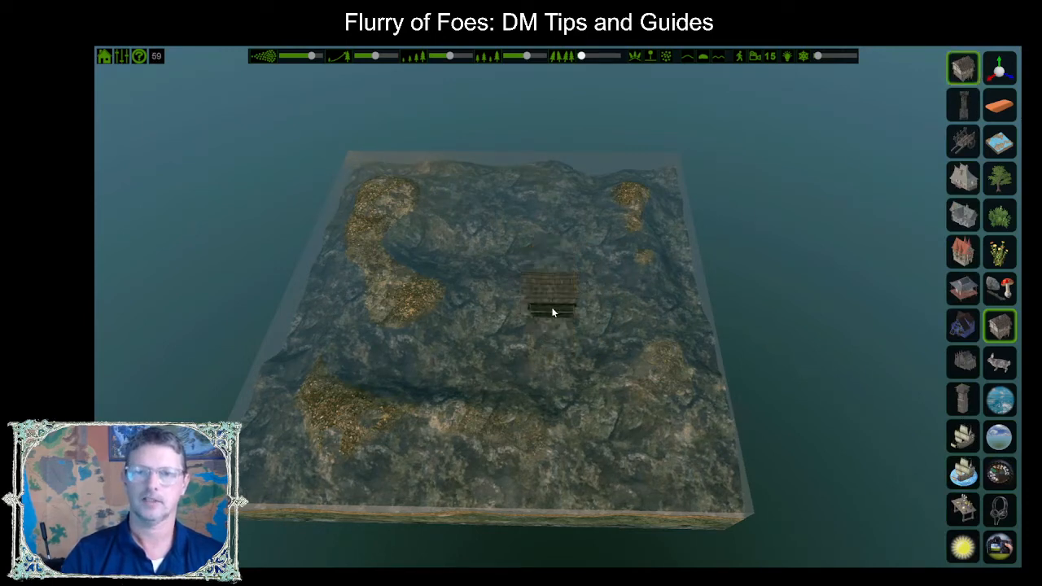
scroll(568, 293, down, 4)
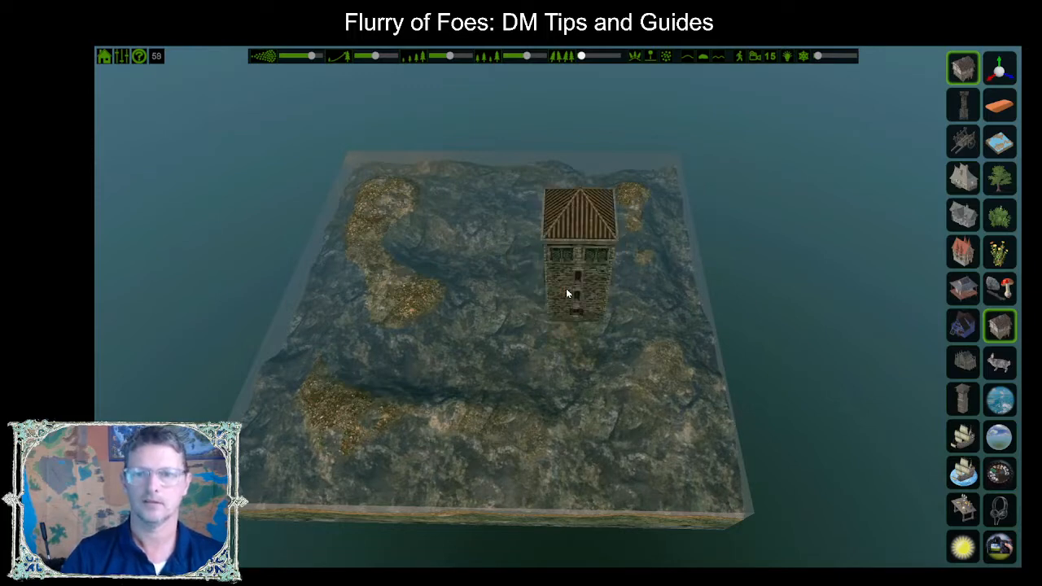
scroll(567, 293, down, 4)
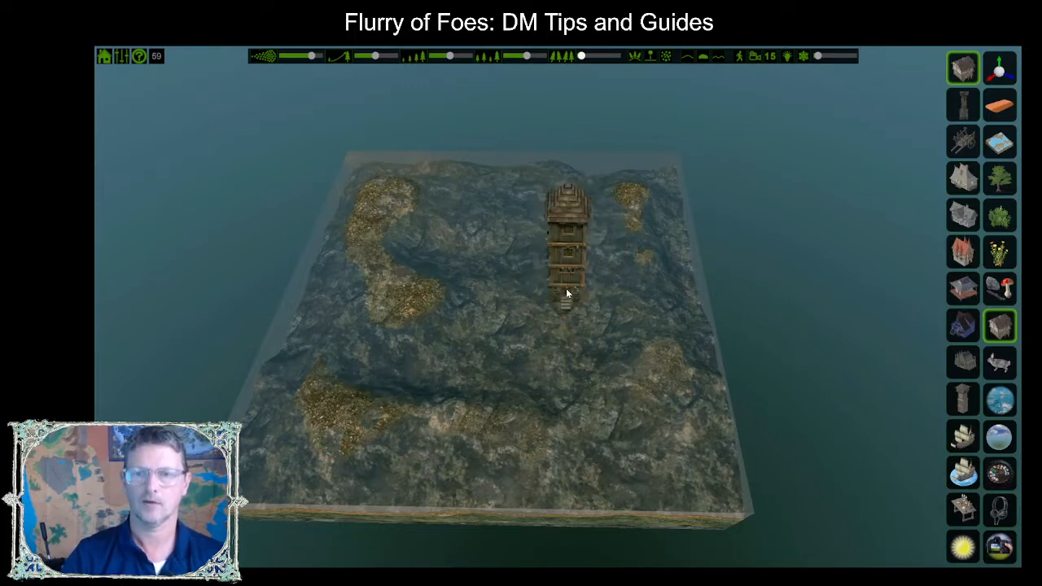
scroll(567, 293, down, 4)
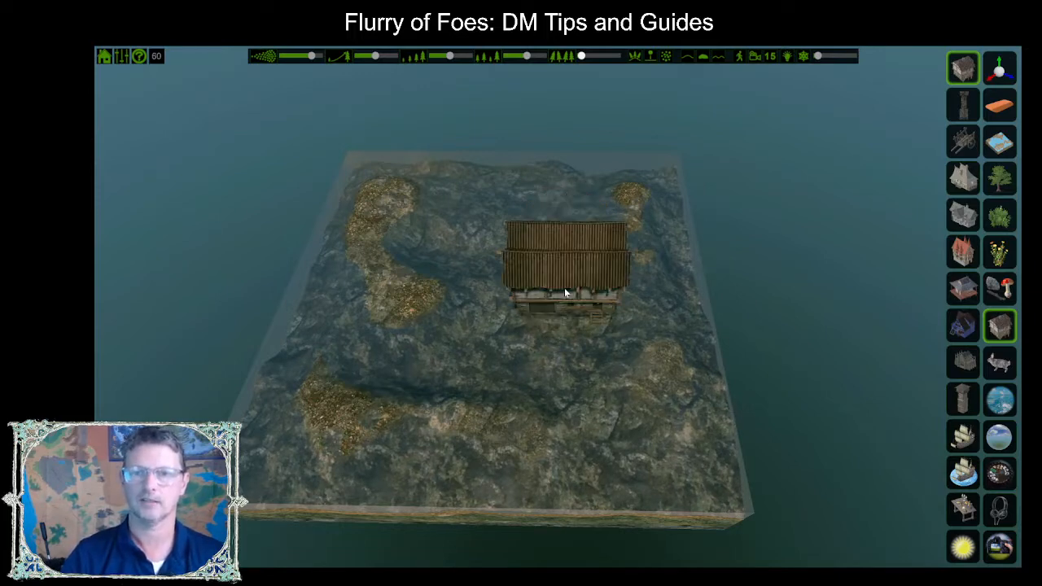
scroll(564, 293, down, 4)
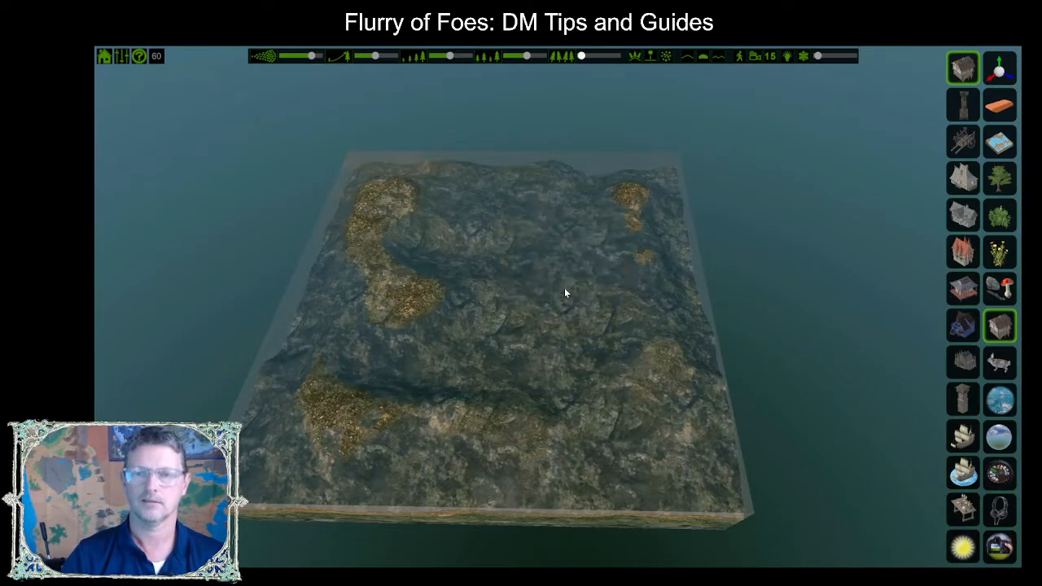
scroll(565, 291, down, 4)
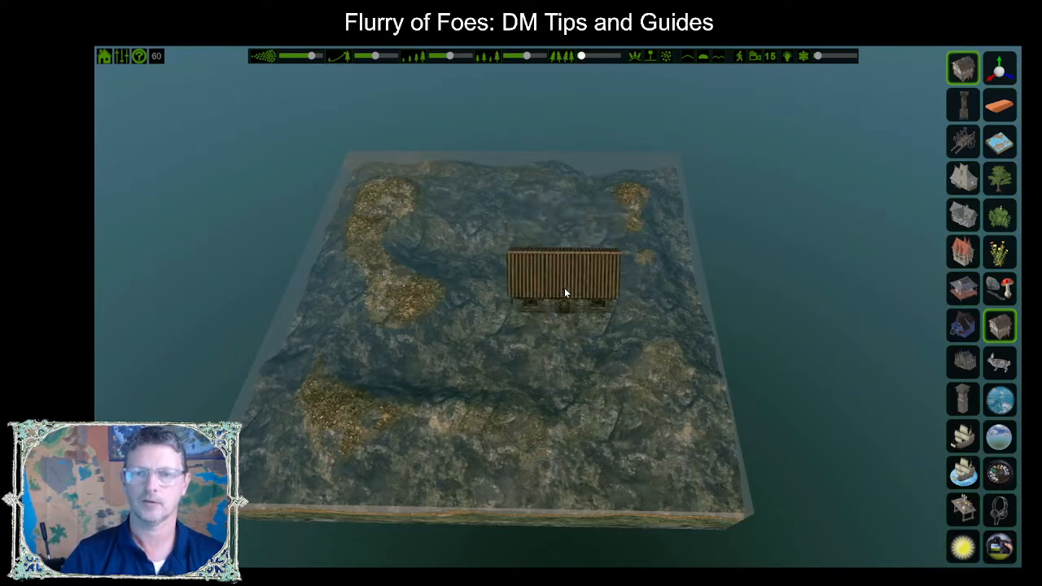
scroll(564, 287, down, 2)
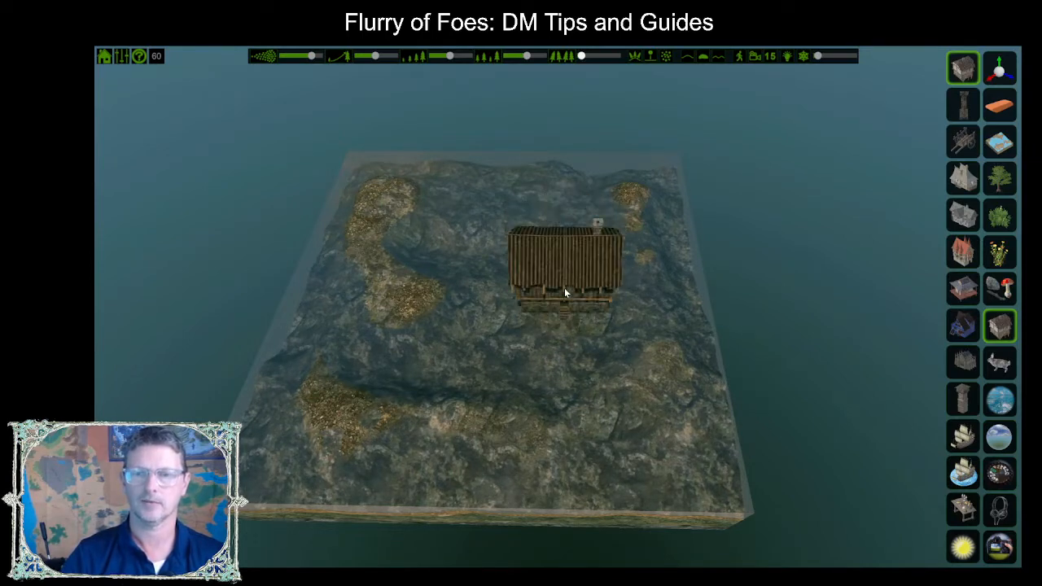
- Preview the stone tower category's towers, battlements, walls and smaller castle pieces over the terrain
click(962, 104)
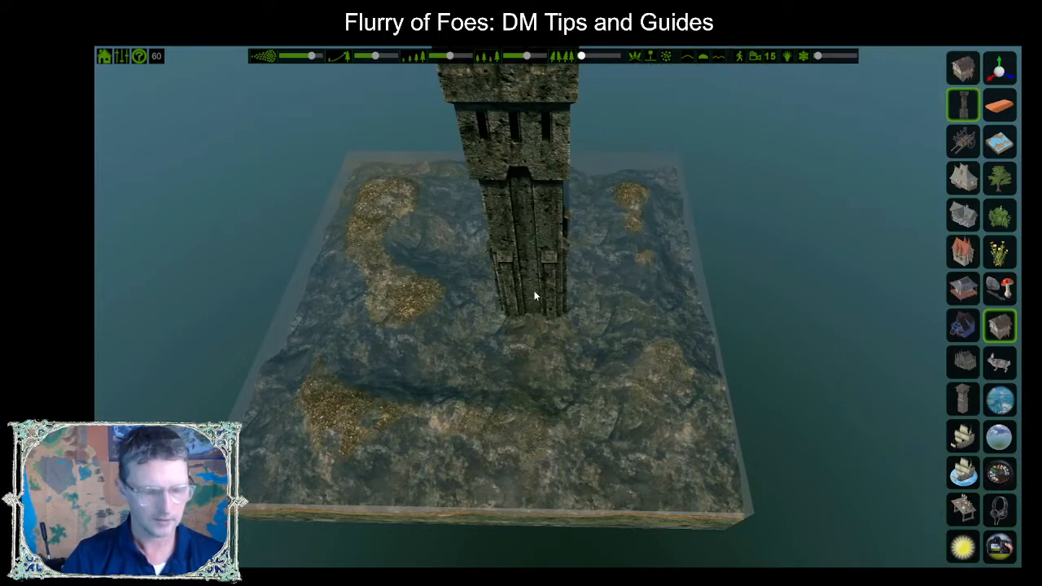
scroll(528, 290, down, 3)
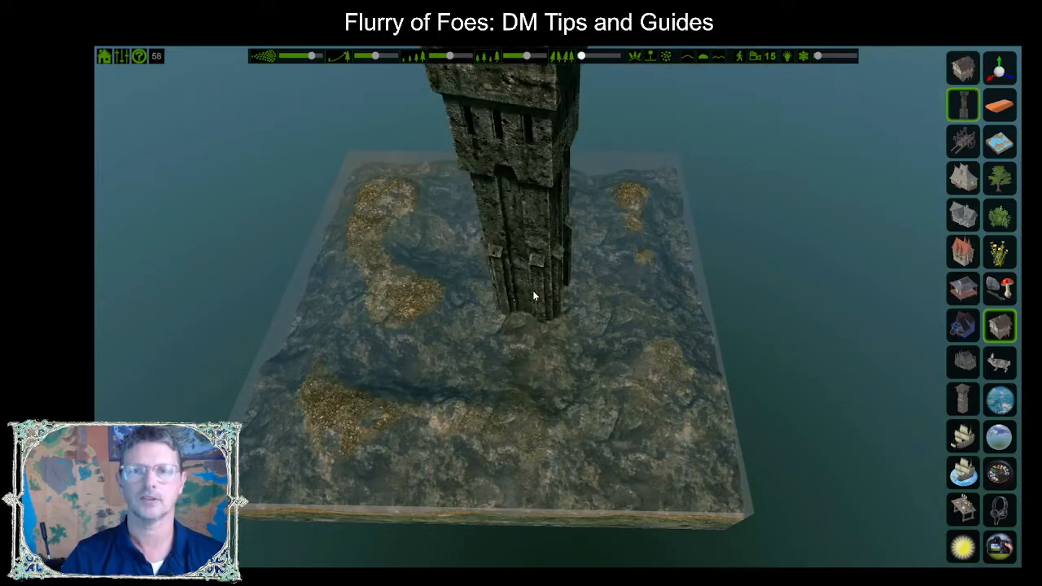
scroll(530, 290, down, 3)
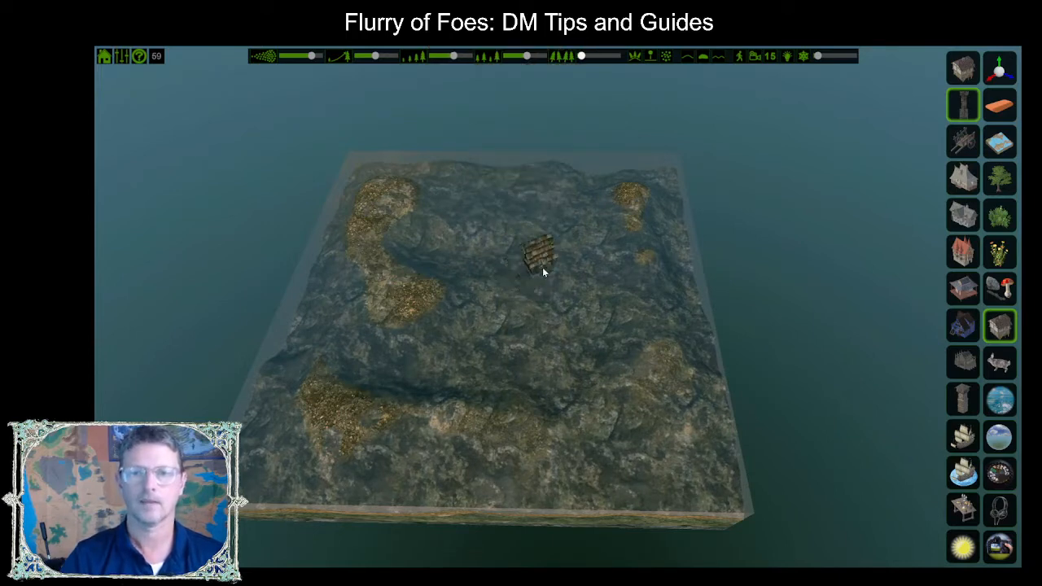
scroll(549, 259, down, 4)
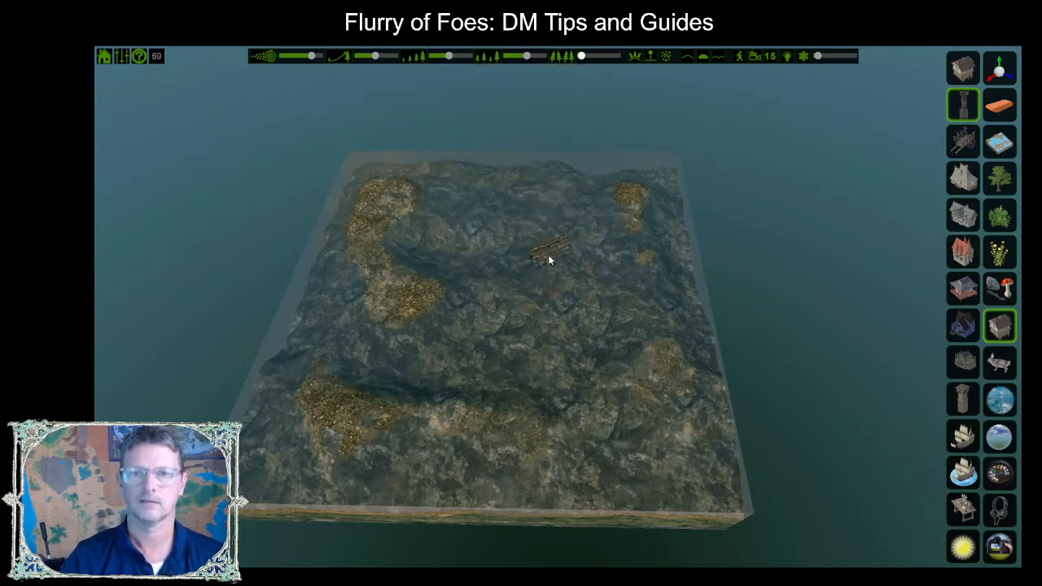
scroll(550, 259, down, 4)
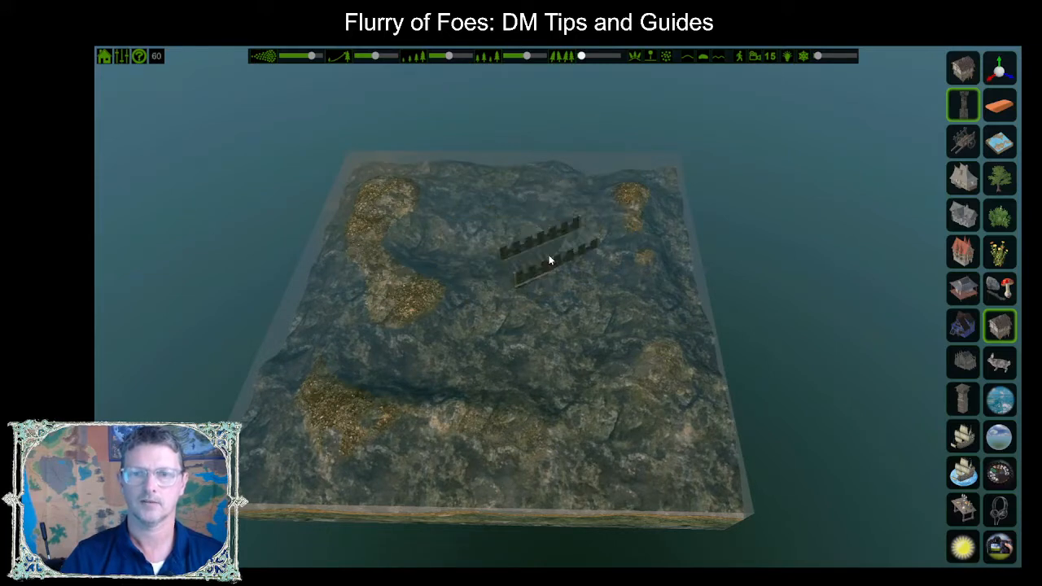
scroll(547, 259, down, 4)
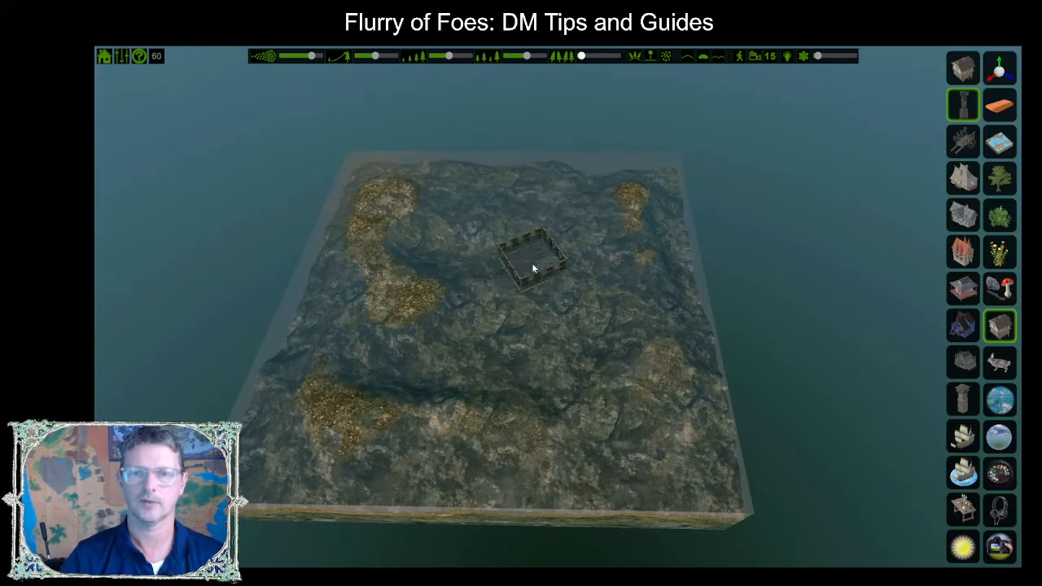
scroll(533, 267, down, 4)
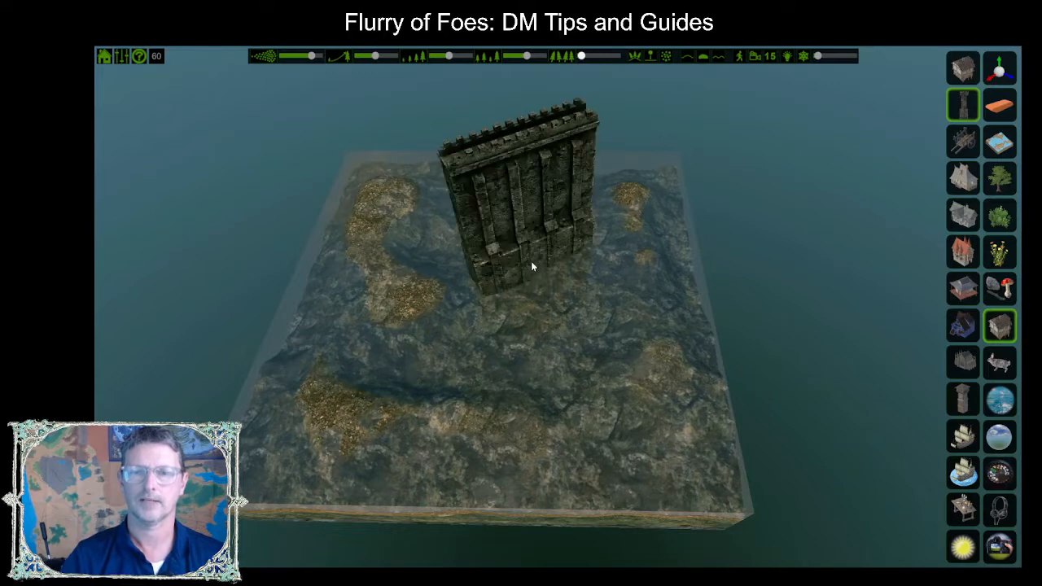
scroll(533, 267, down, 4)
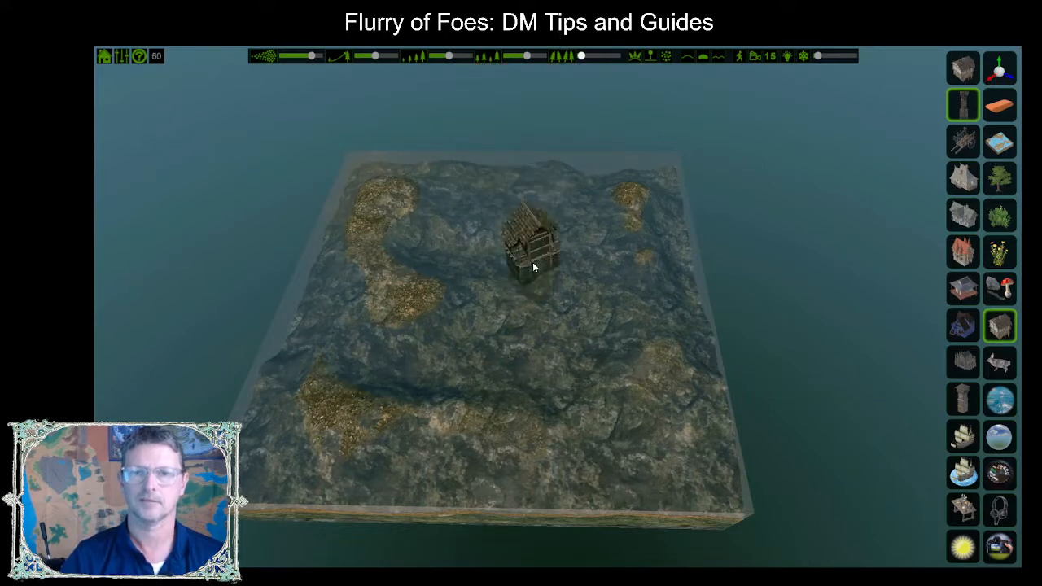
scroll(535, 262, down, 2)
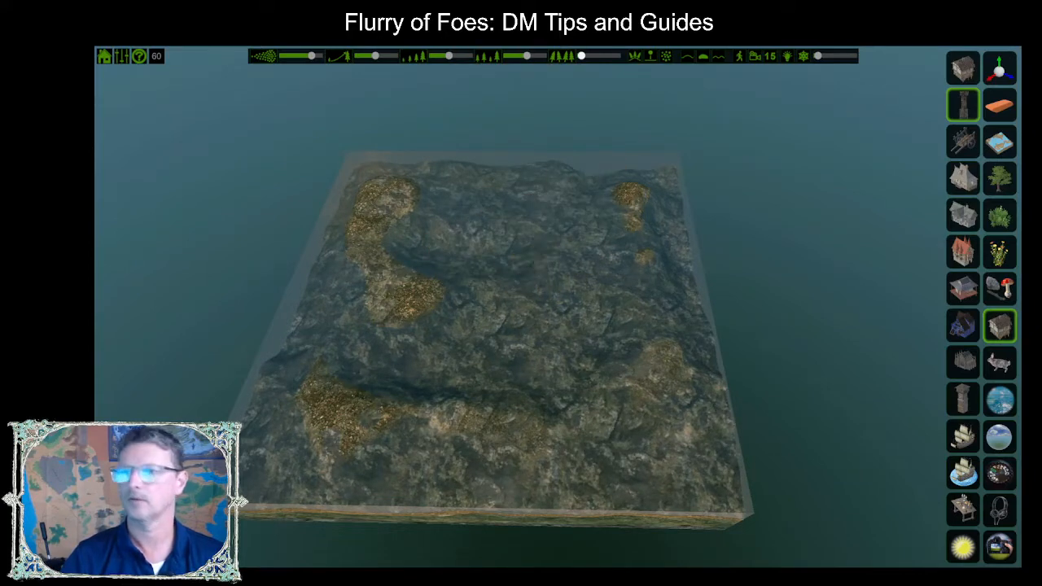
- Cycle through the cart category's props and place a wooden rowboat in the water beside the central gravel shore
click(968, 132)
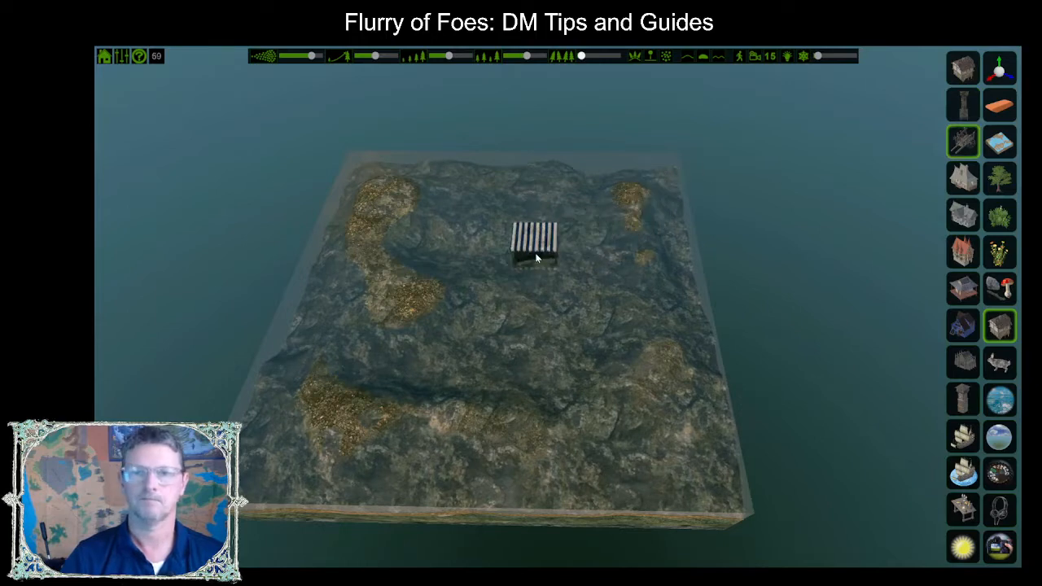
scroll(407, 293, down, 3)
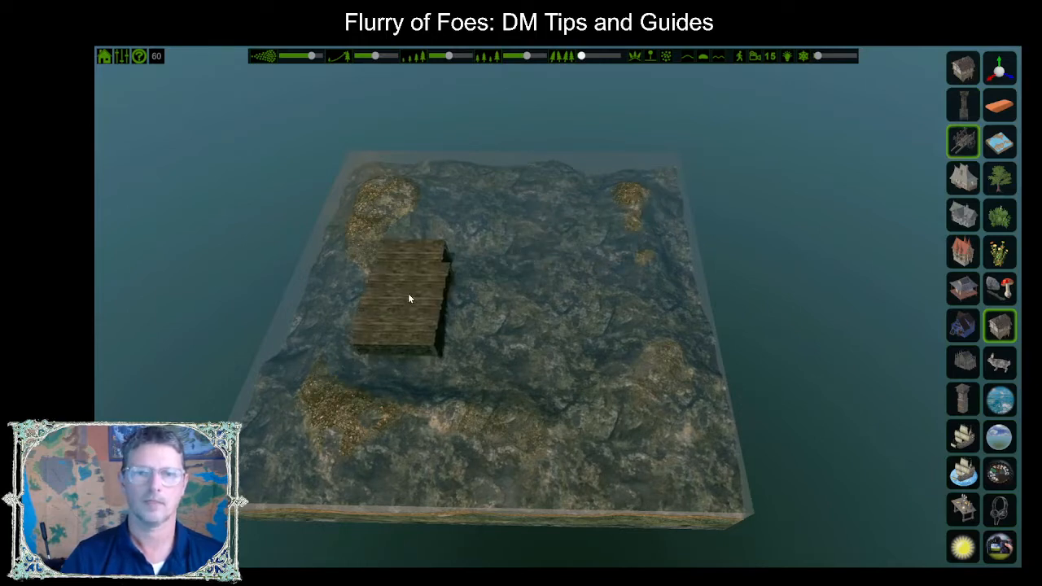
scroll(408, 299, down, 2)
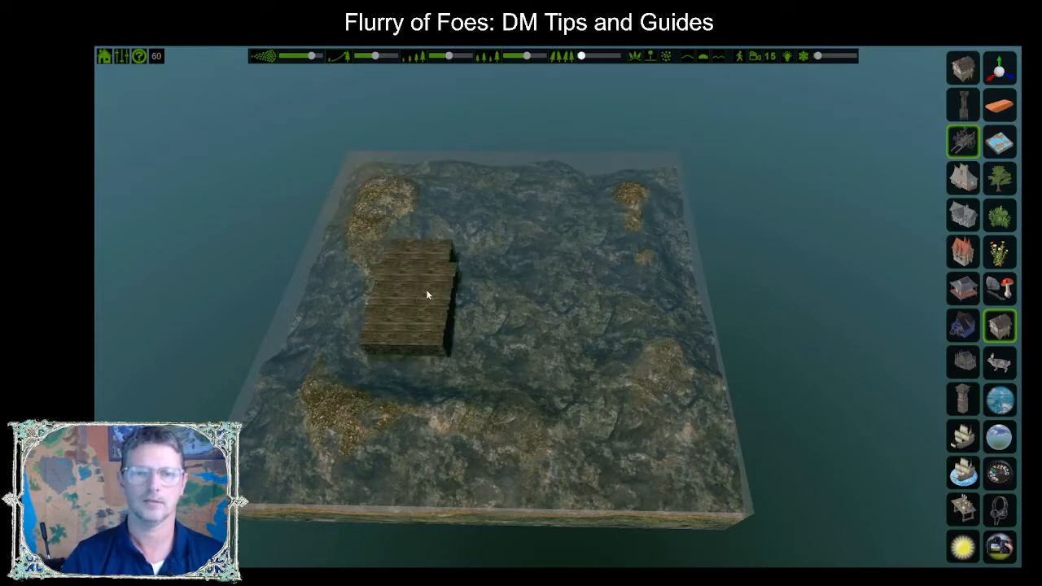
scroll(446, 278, down, 1)
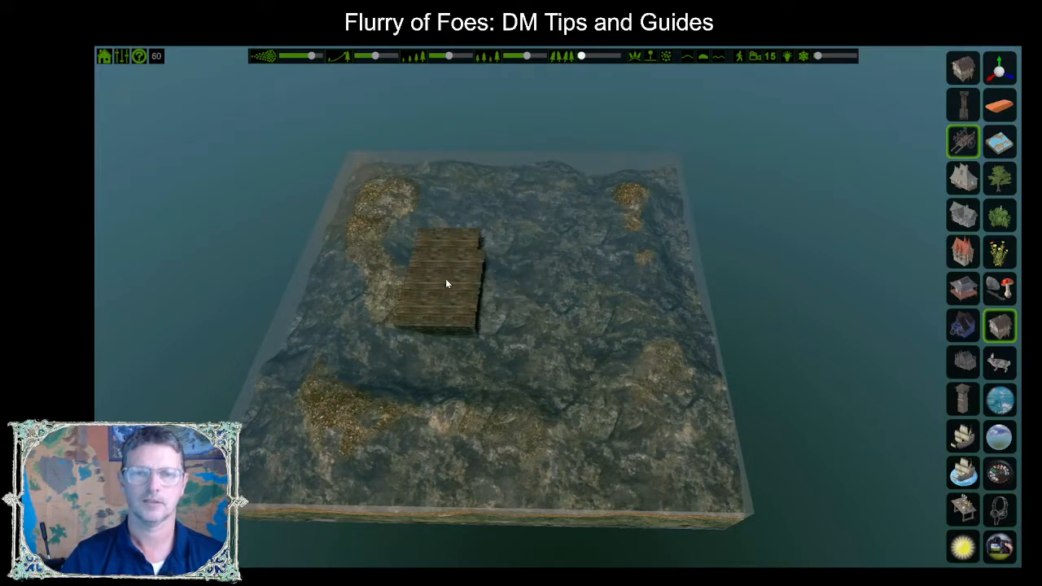
scroll(445, 278, down, 2)
scroll(442, 282, down, 3)
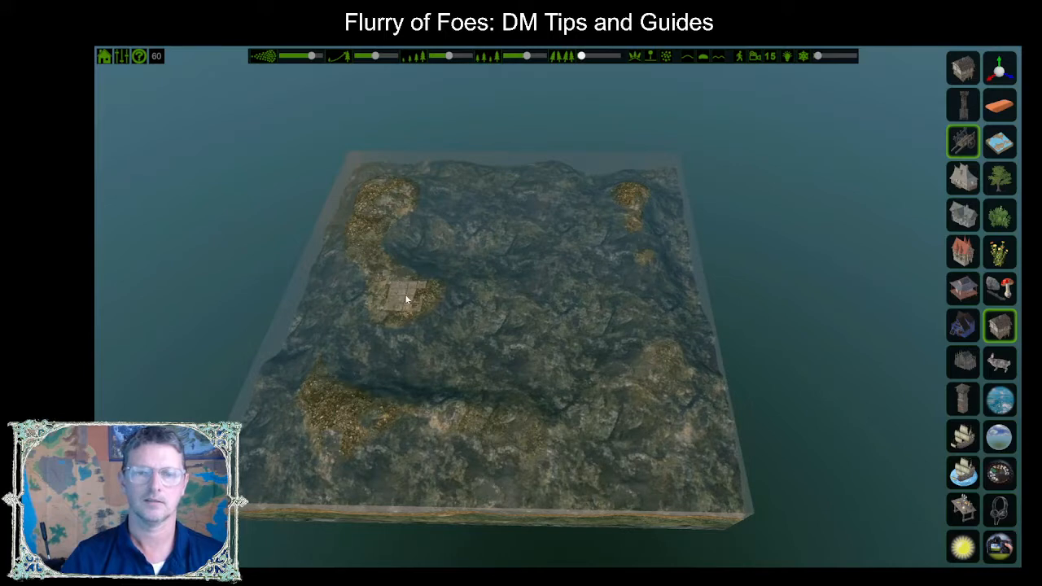
scroll(404, 299, down, 1)
scroll(405, 299, down, 4)
scroll(404, 298, down, 3)
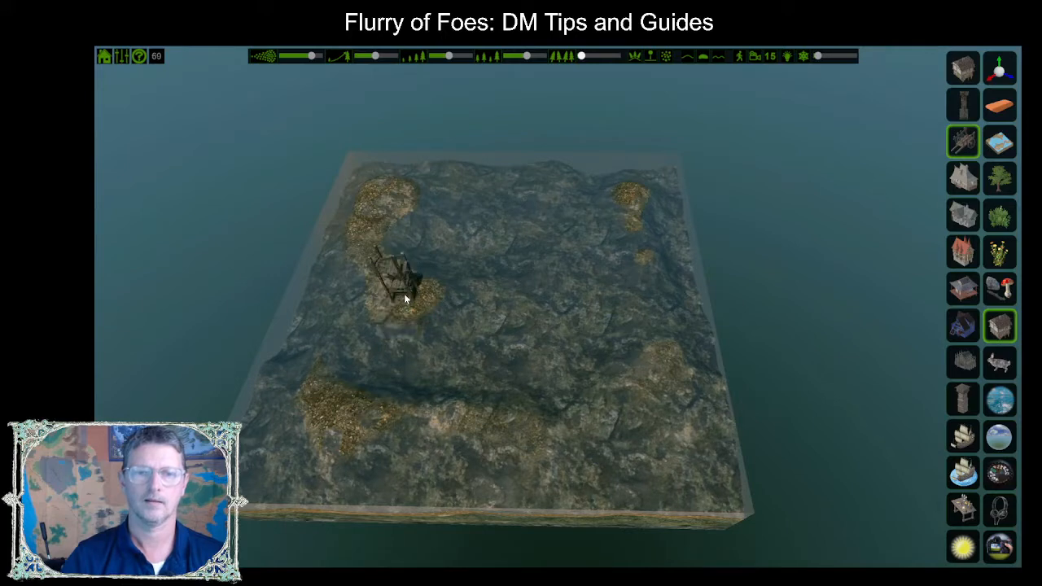
scroll(404, 298, down, 1)
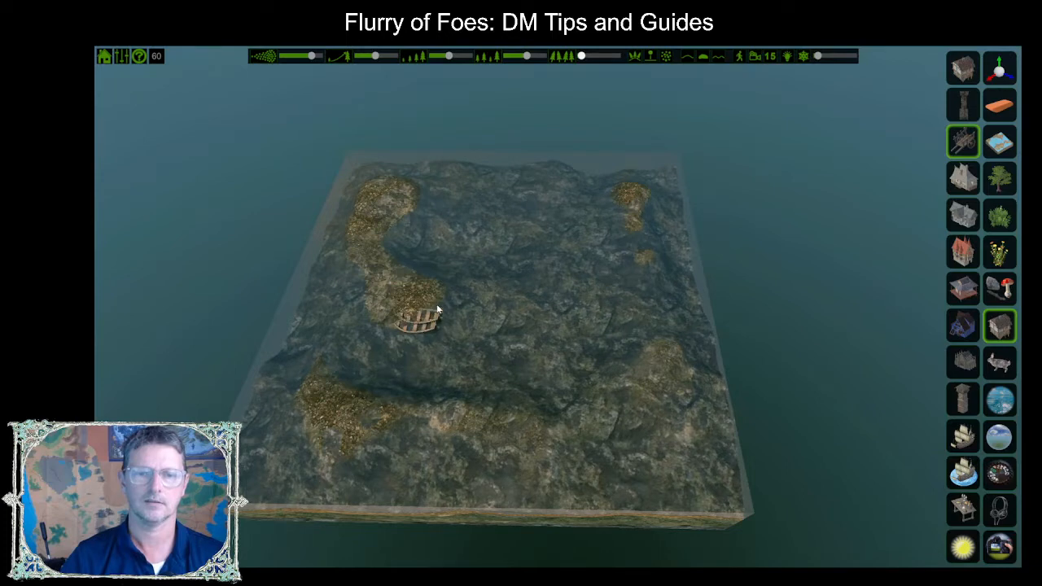
click(436, 303)
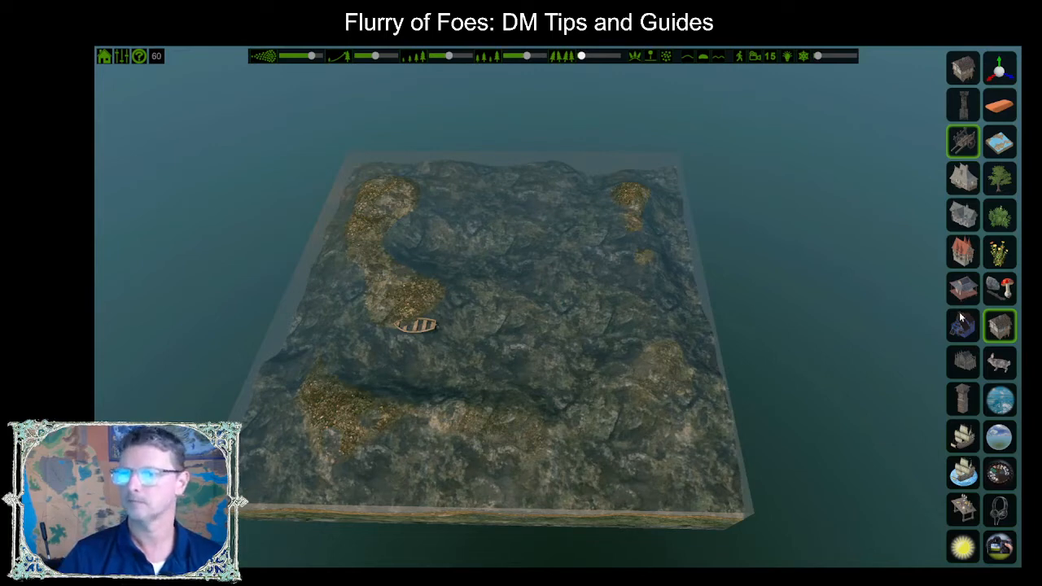
- Try several castle buildings from the second stone tower category on the gravel shore above the rowboat, undoing each placement
click(966, 396)
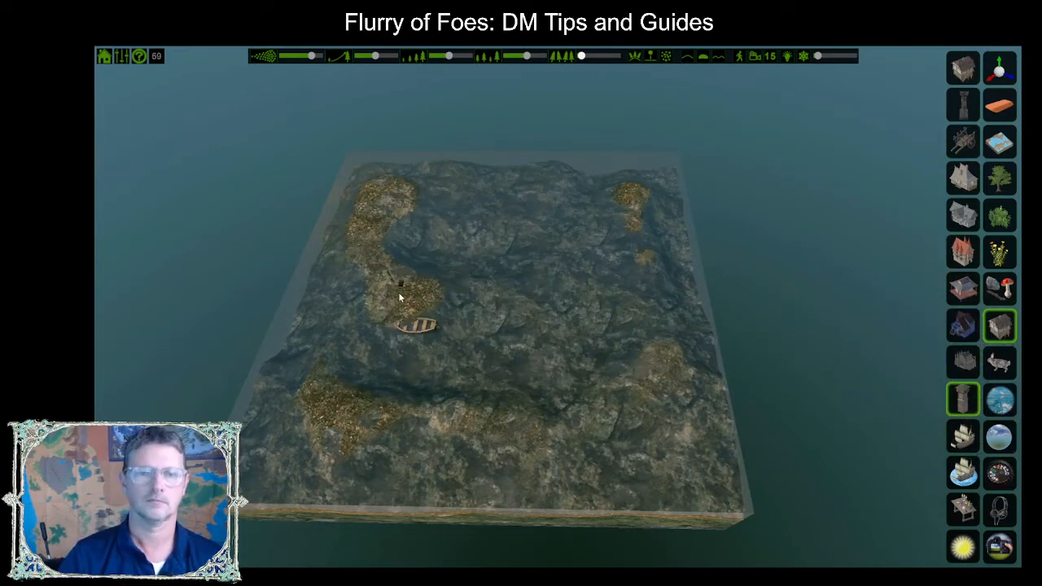
scroll(398, 293, up, 3)
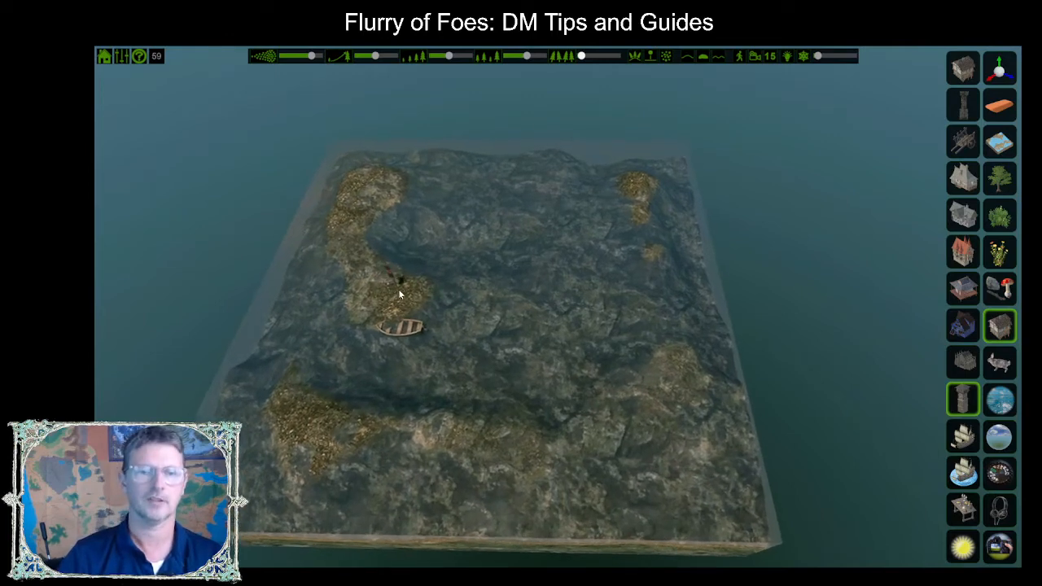
scroll(398, 293, up, 4)
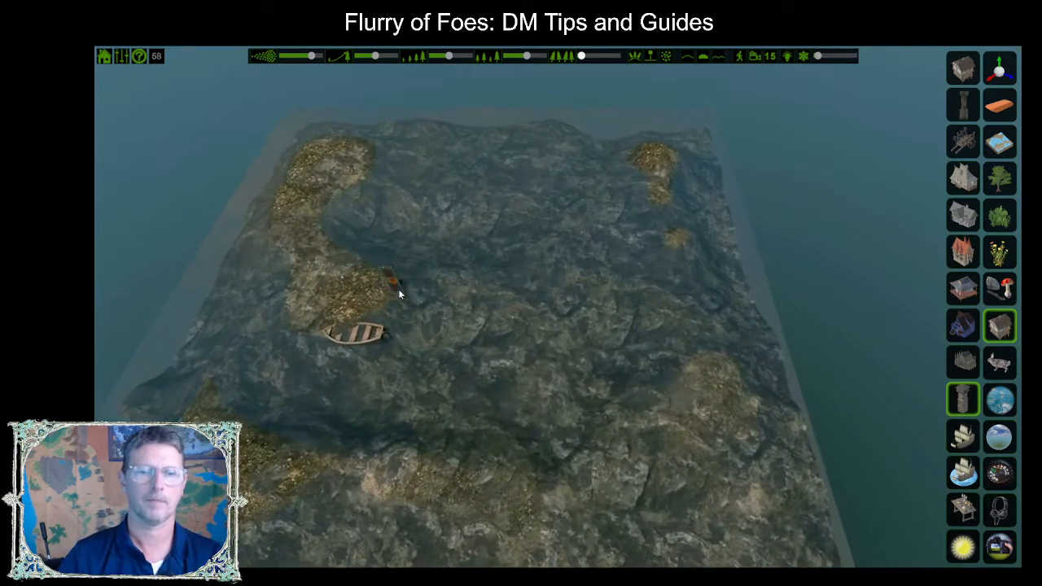
scroll(387, 291, up, 4)
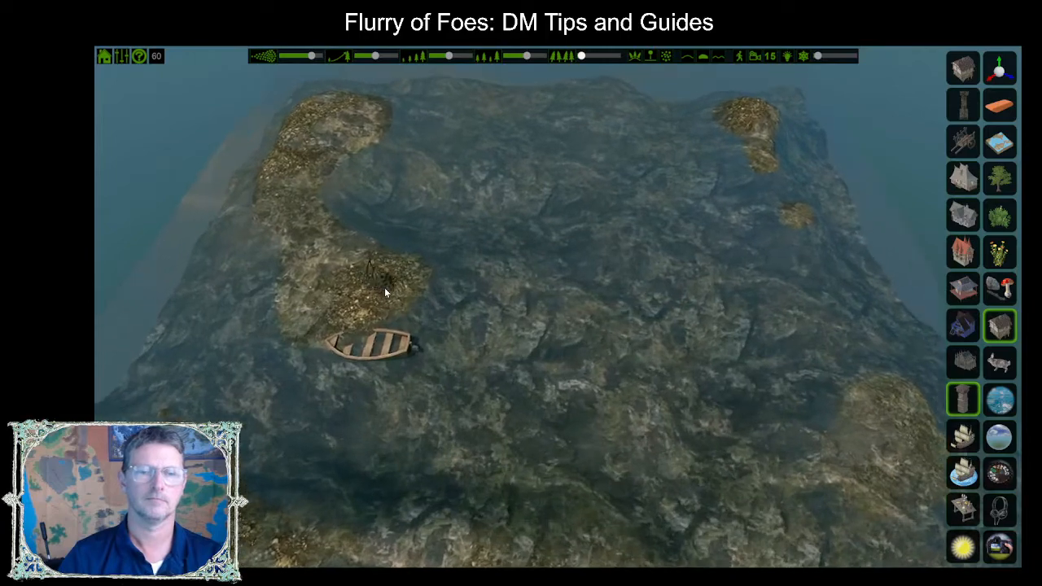
click(372, 280)
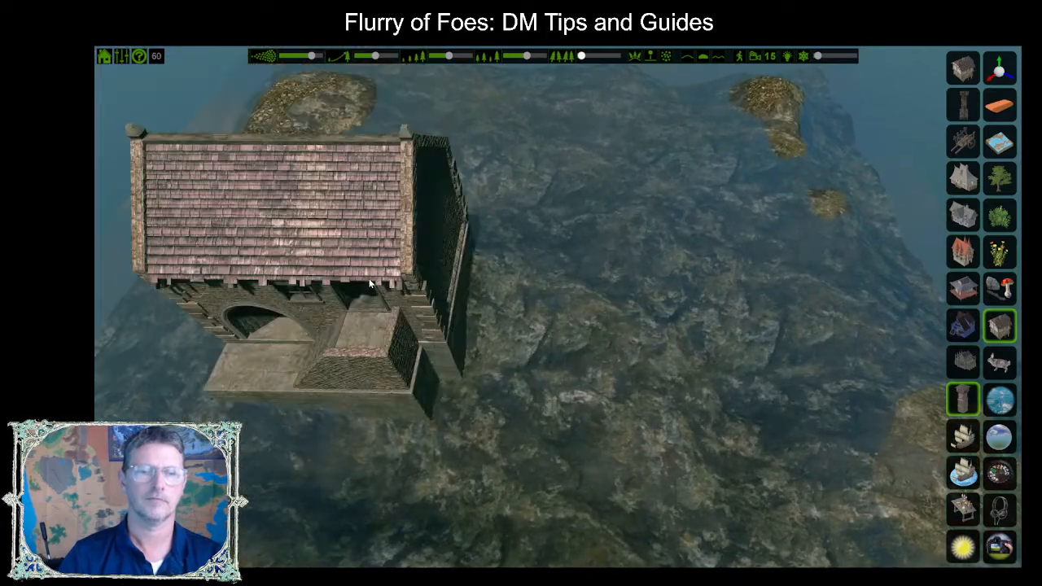
key(ctrl+z)
click(368, 278)
key(ctrl+z)
click(368, 275)
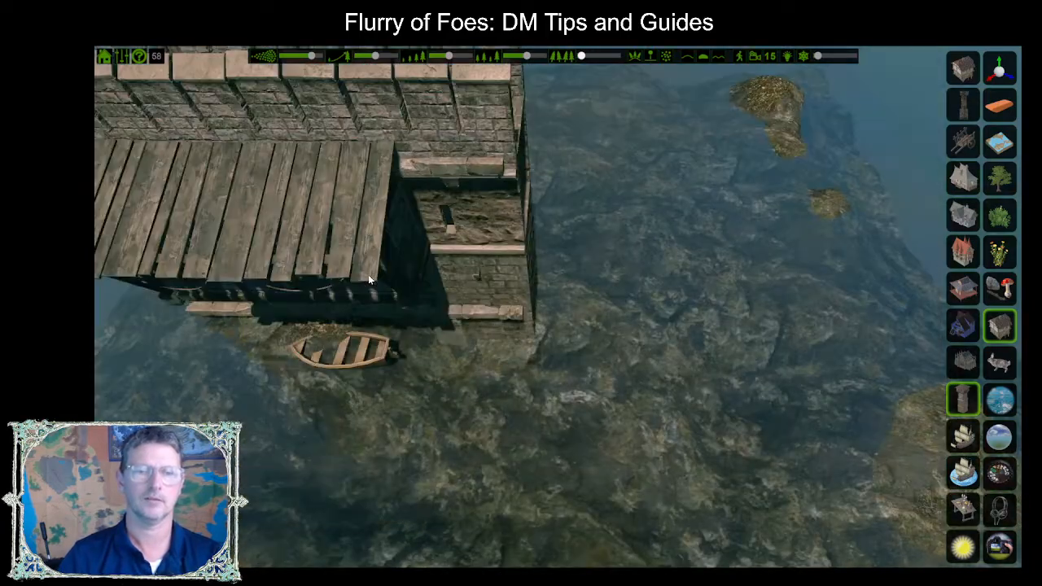
key(ctrl+z)
click(368, 275)
key(ctrl+z)
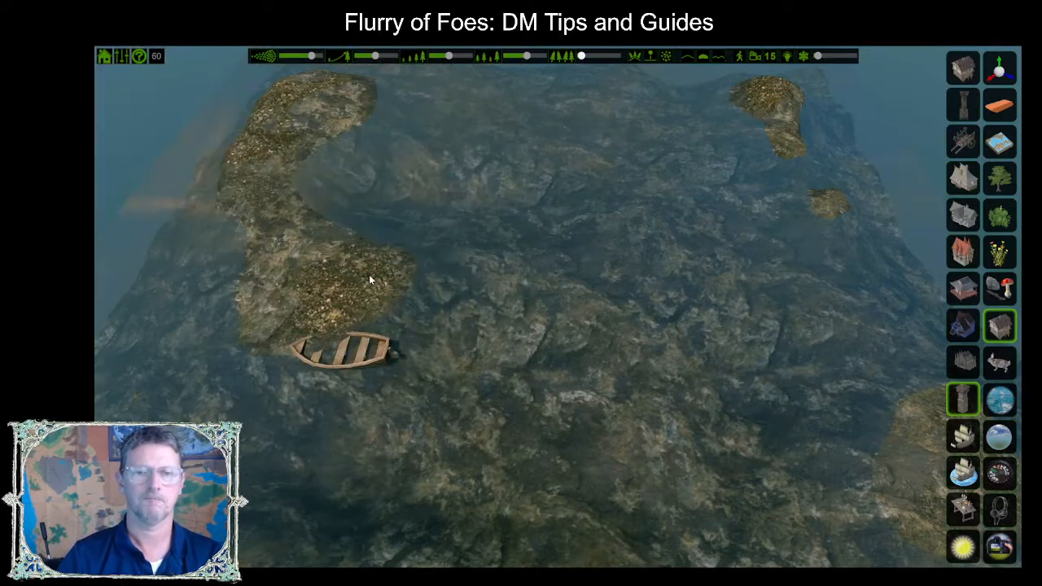
- Undo the trial building, scale a wooden dock section down to boat size, and place it at the outer edge of the gravel shore
click(369, 274)
key(ctrl+z)
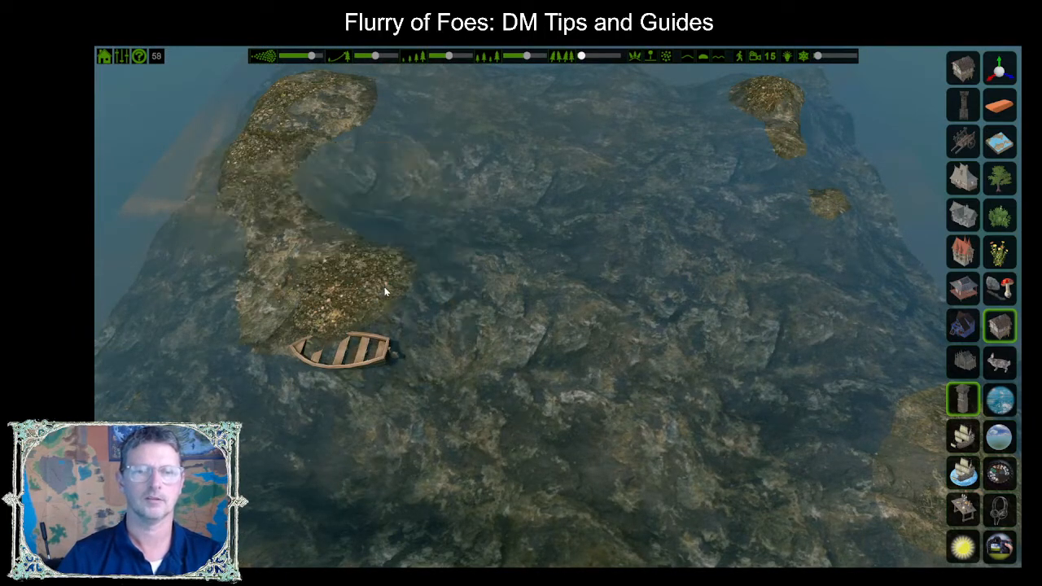
click(385, 292)
drag(385, 288, 414, 277)
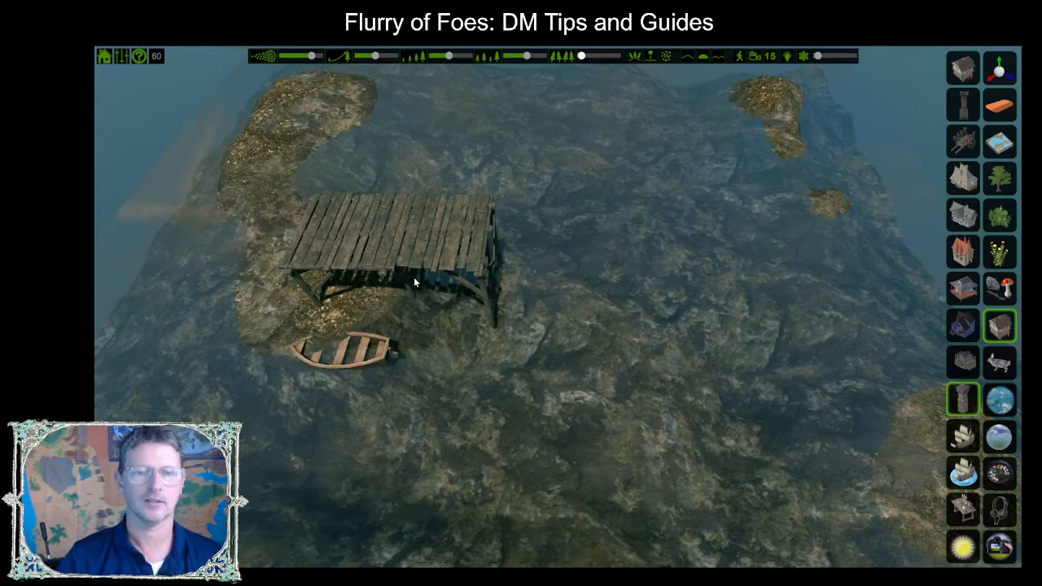
scroll(413, 276, down, 5)
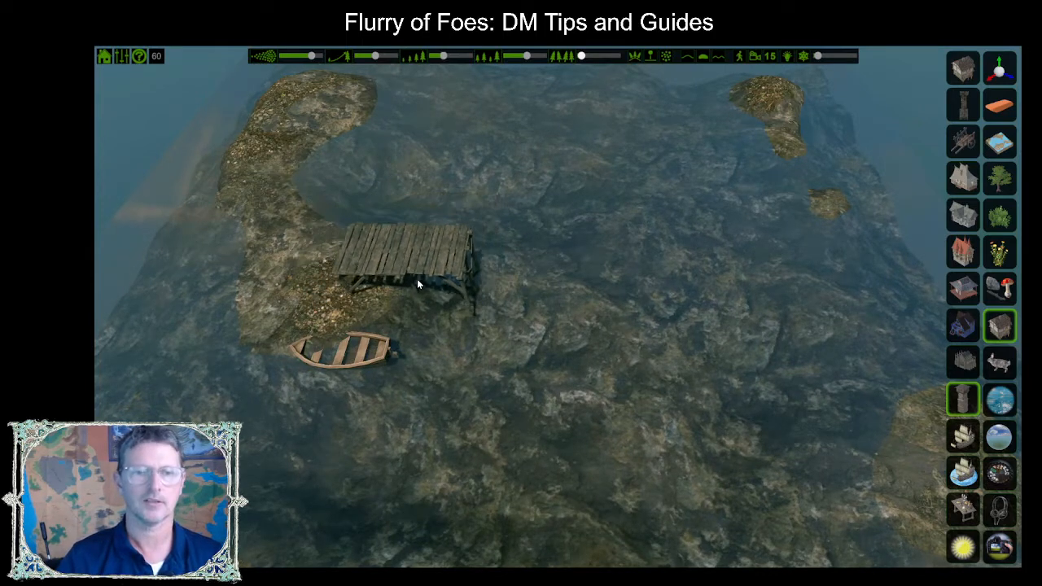
scroll(417, 281, down, 5)
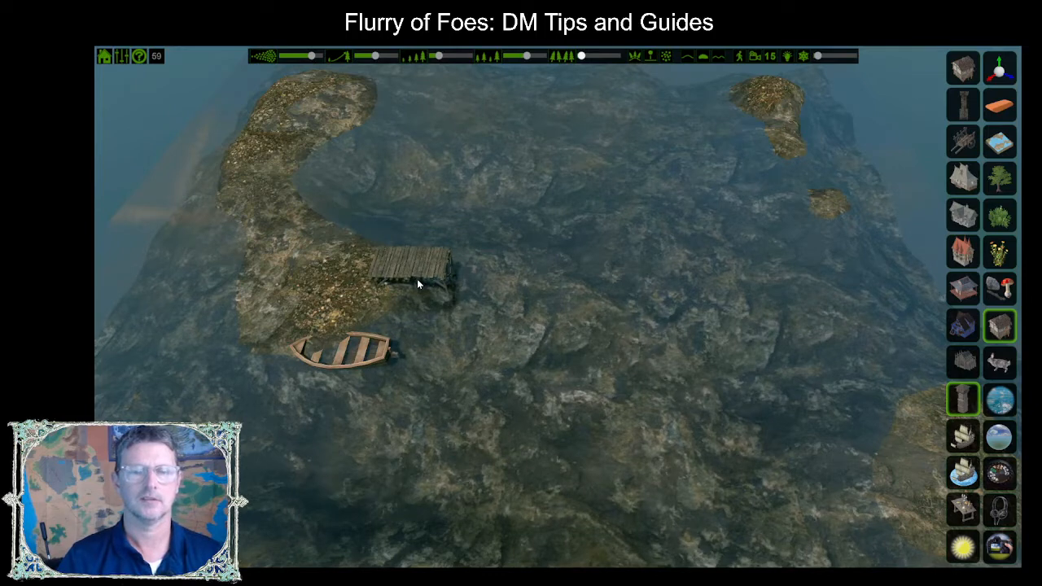
drag(417, 278, 177, 254)
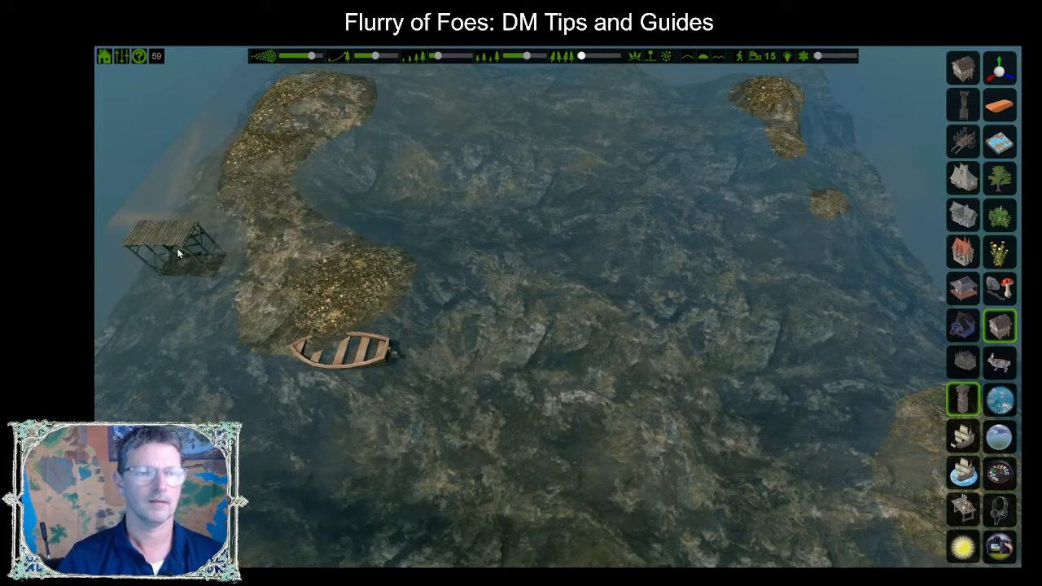
click(177, 249)
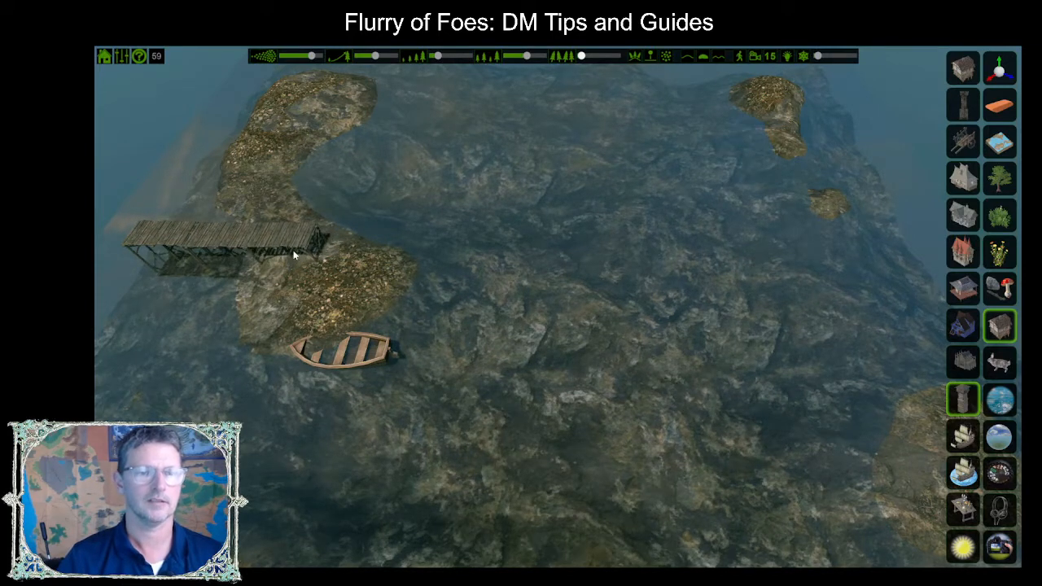
- Extend the dock in a straight line across the gravel shore and out into the water beyond it
click(352, 250)
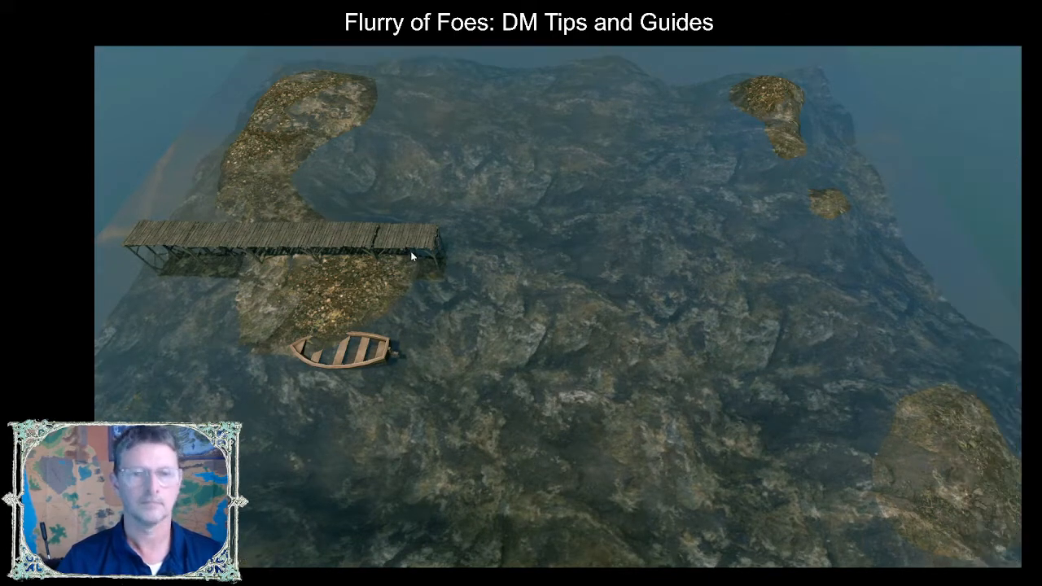
click(411, 256)
key(ctrl+z)
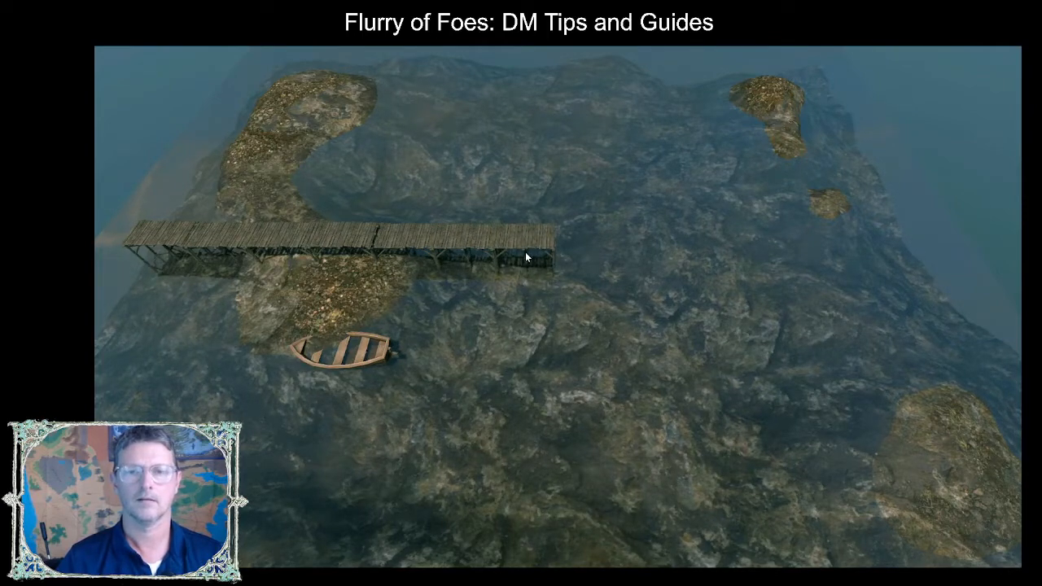
click(523, 263)
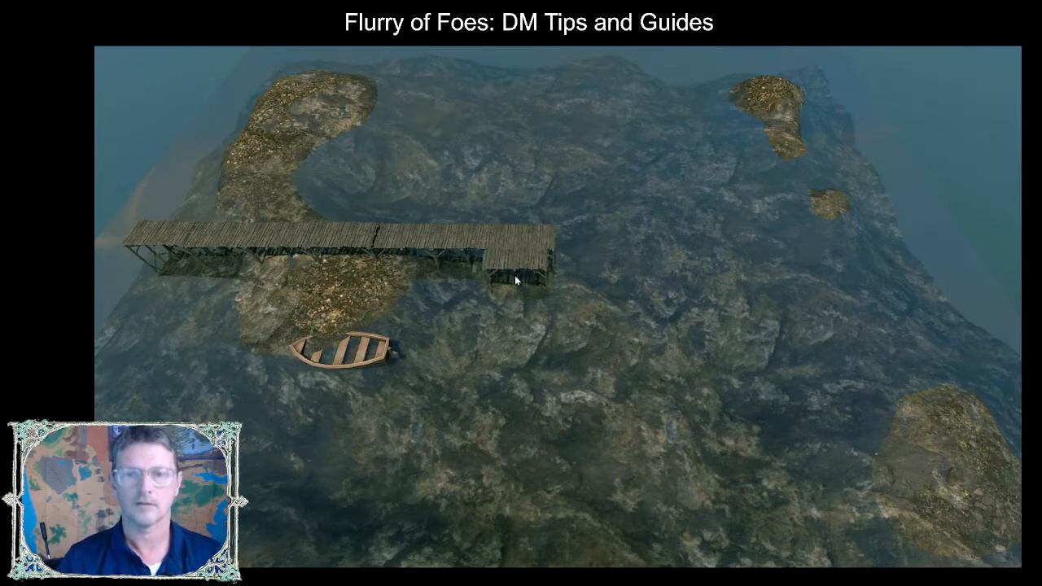
- Rotate the dock section perpendicular to the straight dock and lay a branch running out past the rowboat
key(r)
key(r)
key(r)
key(r)
key(r)
key(r)
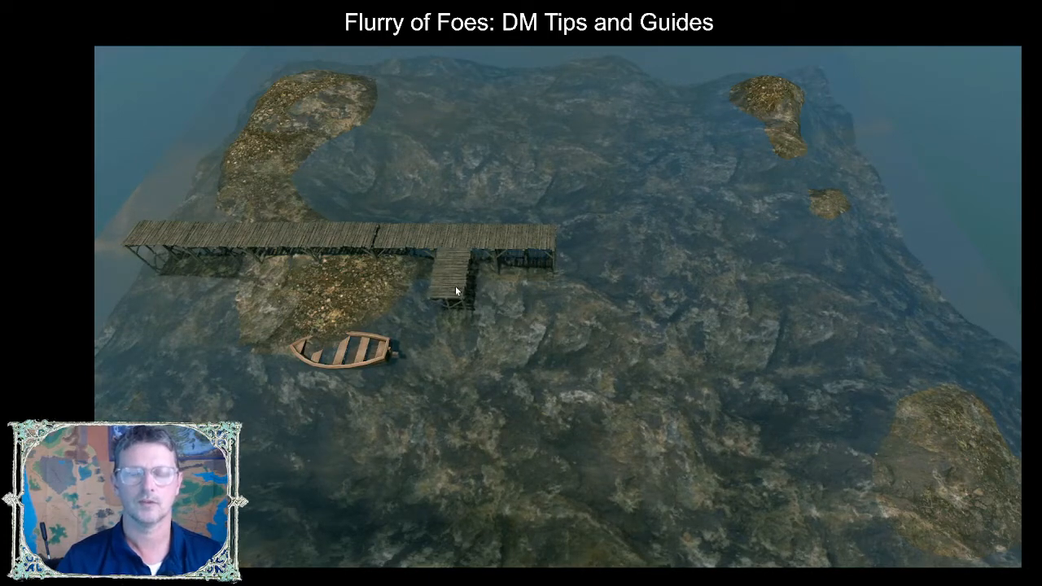
click(455, 286)
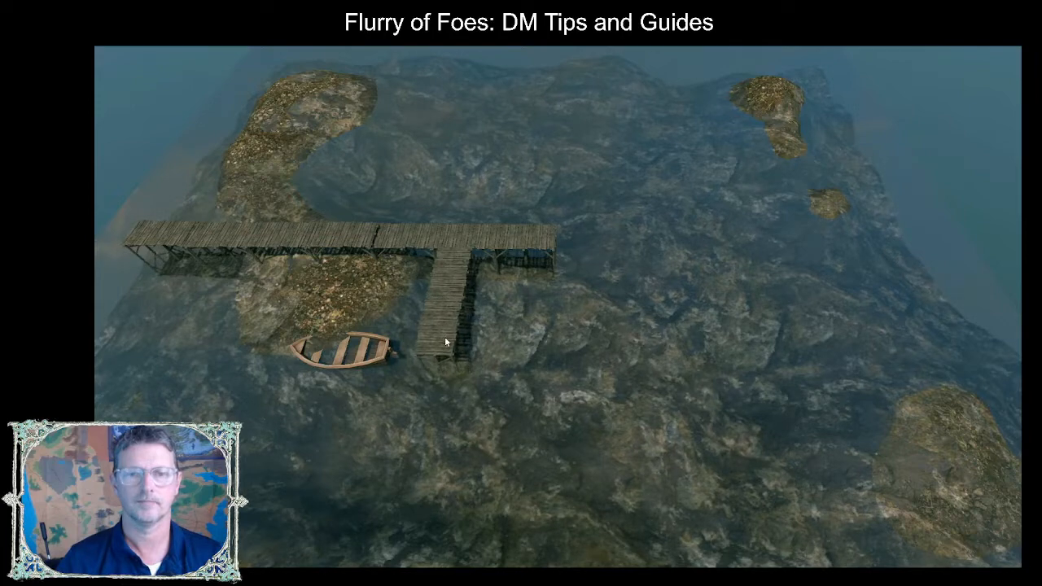
click(445, 342)
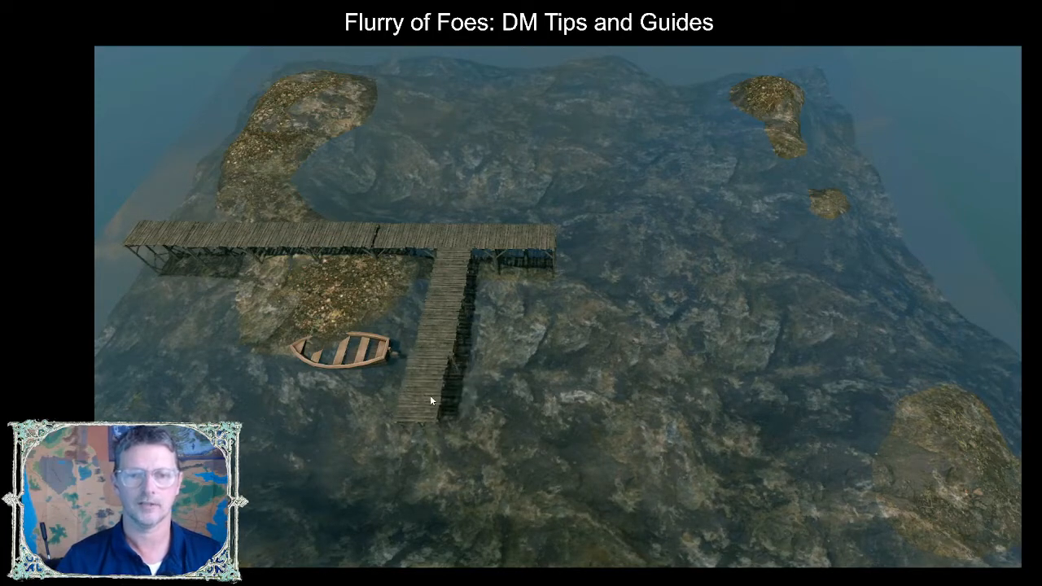
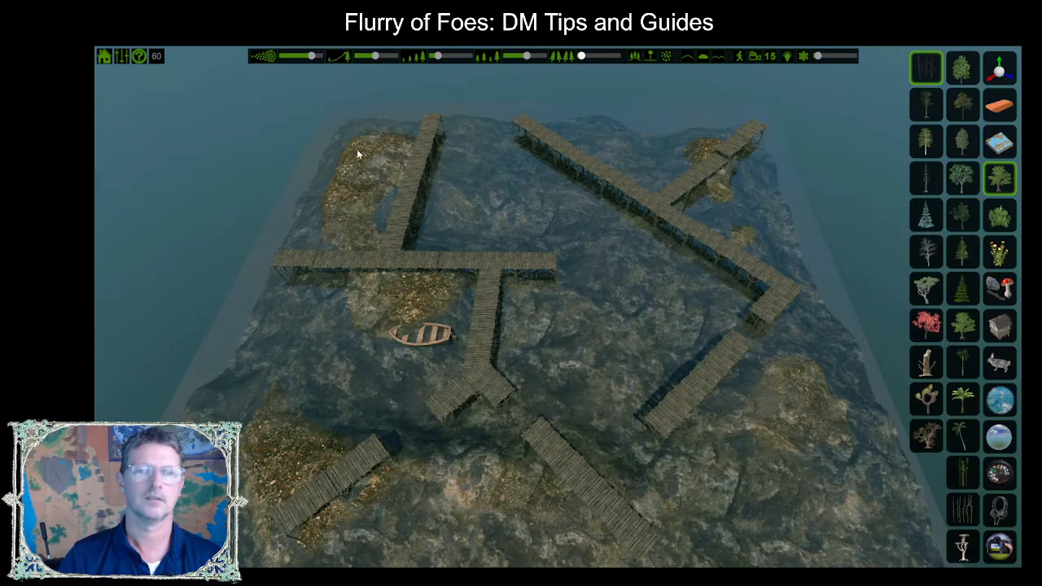
- Choose the bare dead tree category, increase the object size, and place a dead tree at the far end of the gravel shore
scroll(372, 188, up, 2)
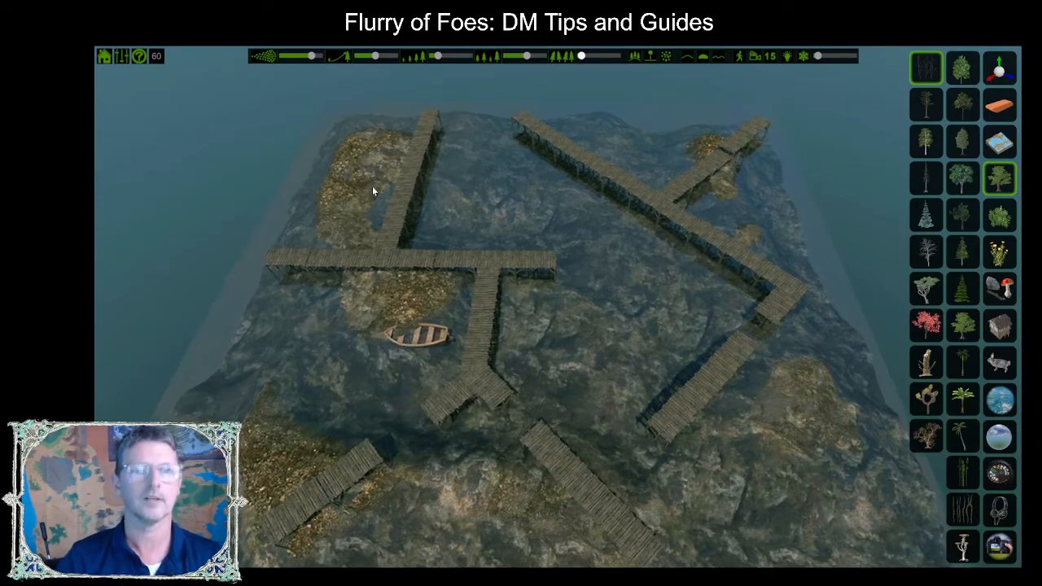
scroll(364, 184, up, 3)
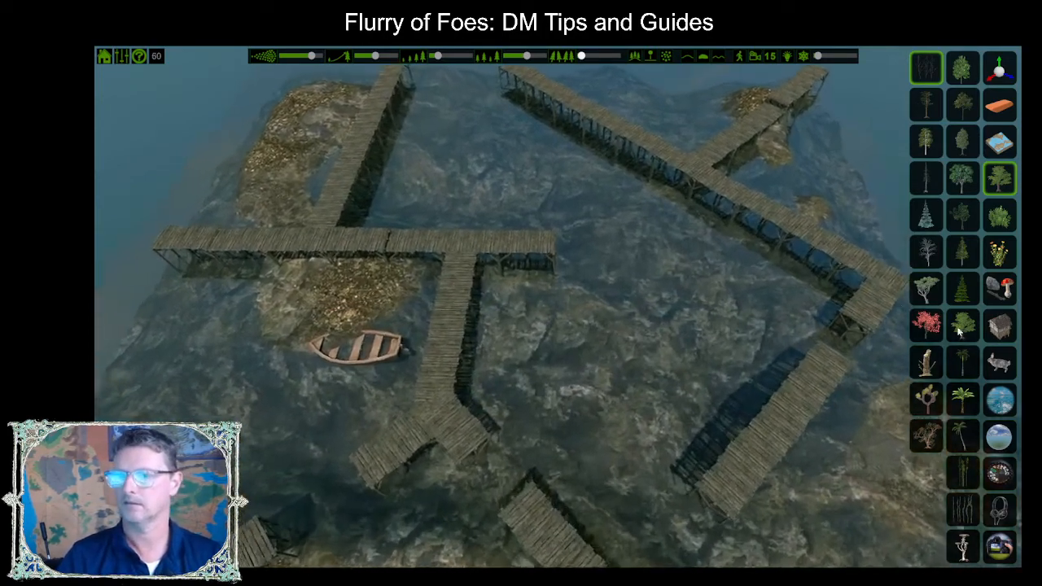
click(925, 361)
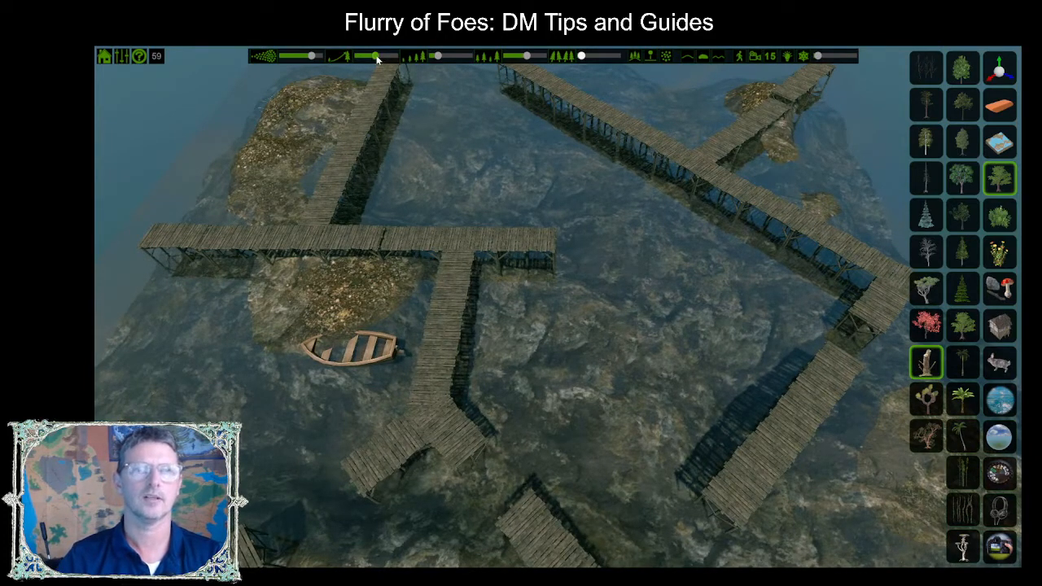
drag(376, 55, 453, 57)
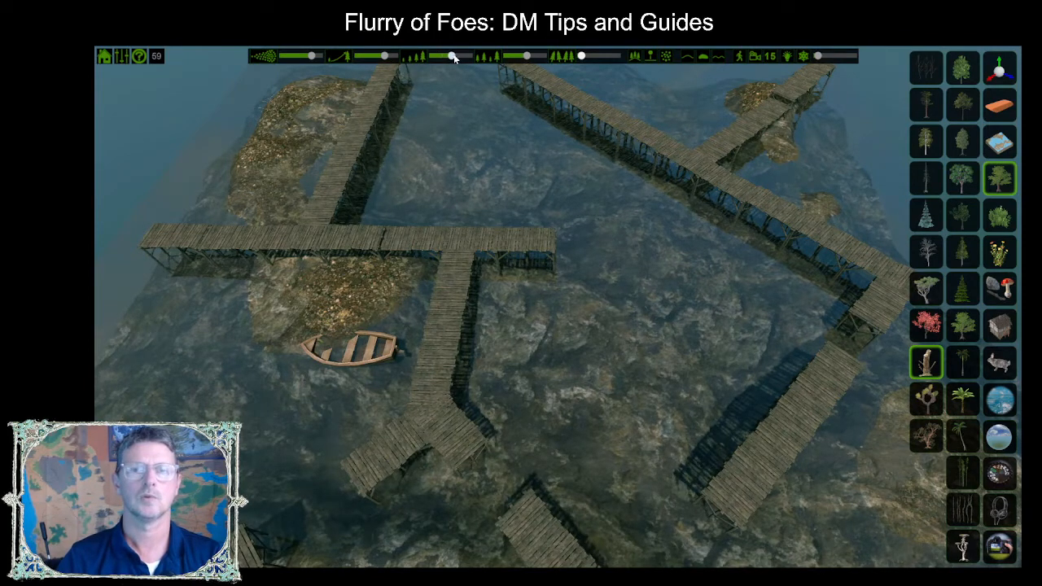
click(302, 109)
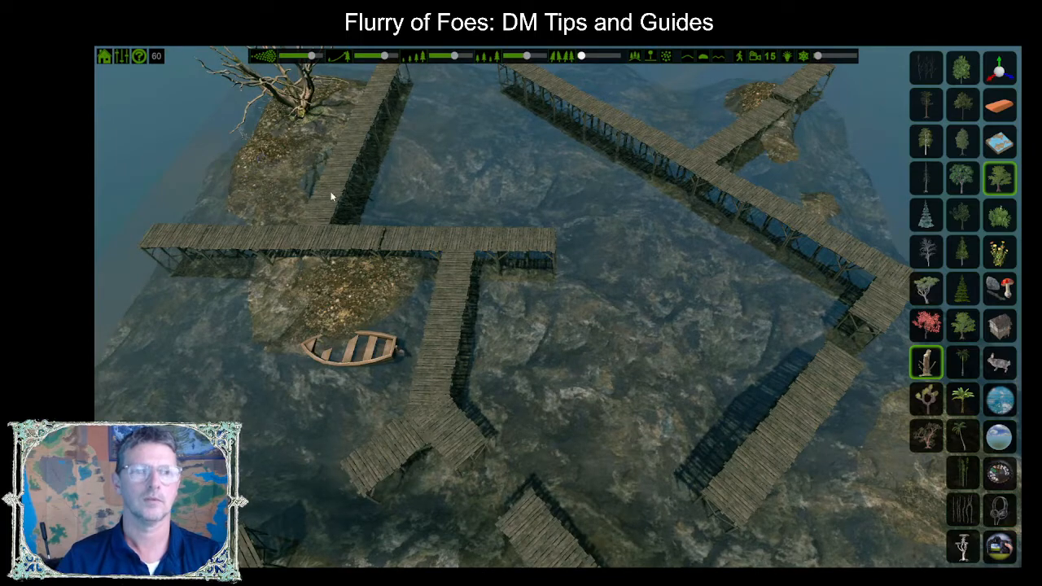
- Place more dead trees on the gravel beside the rowboat, near the front dock section, and on the mound across the water
scroll(346, 203, down, 3)
scroll(344, 208, down, 3)
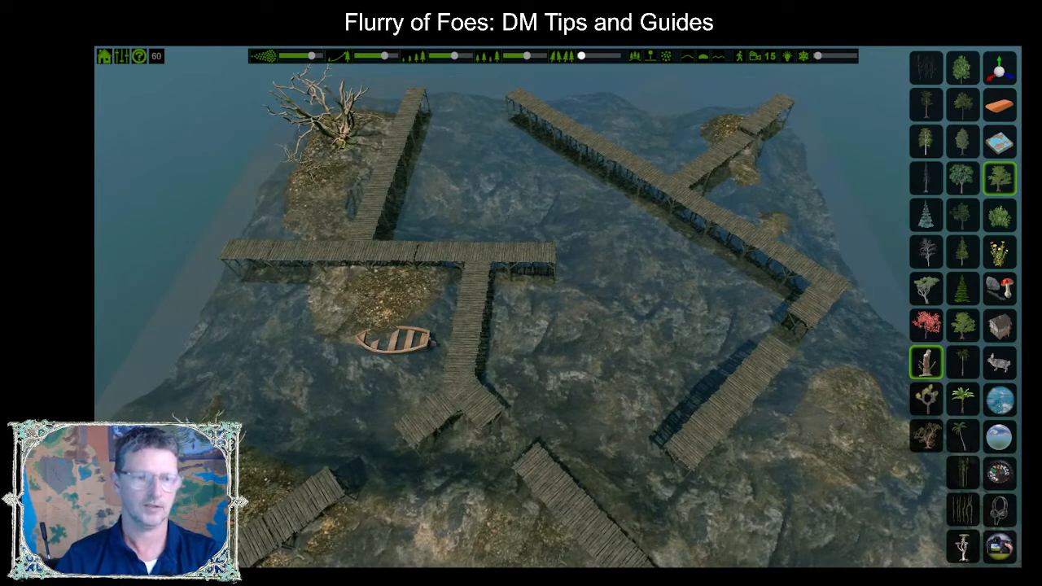
click(357, 295)
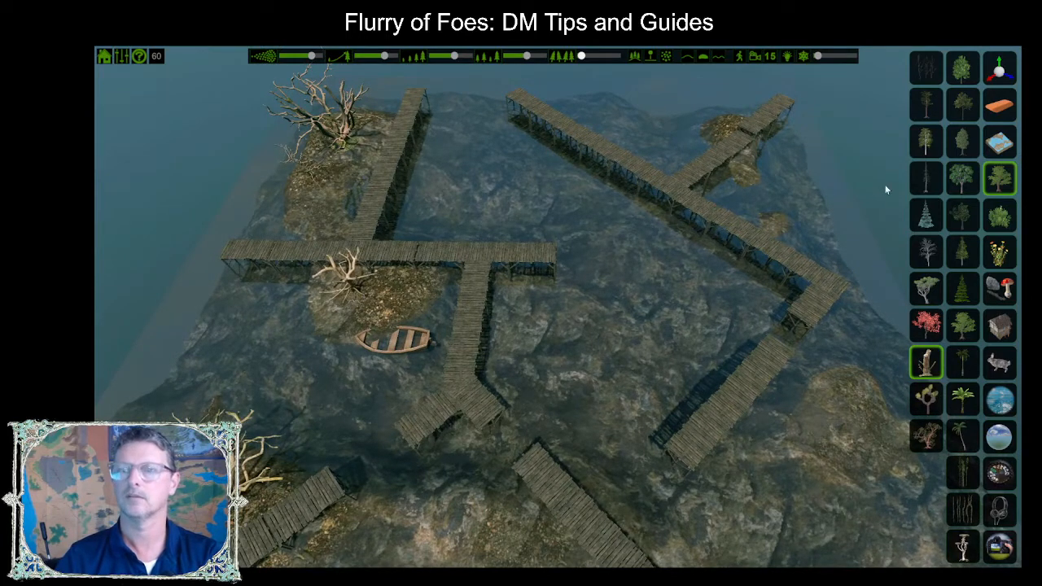
click(837, 408)
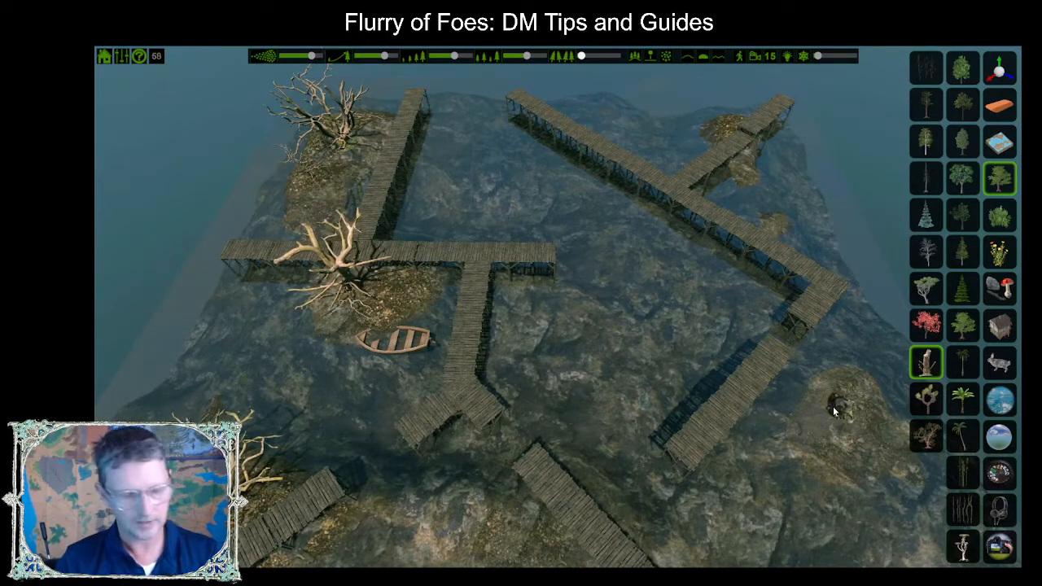
scroll(819, 410, down, 4)
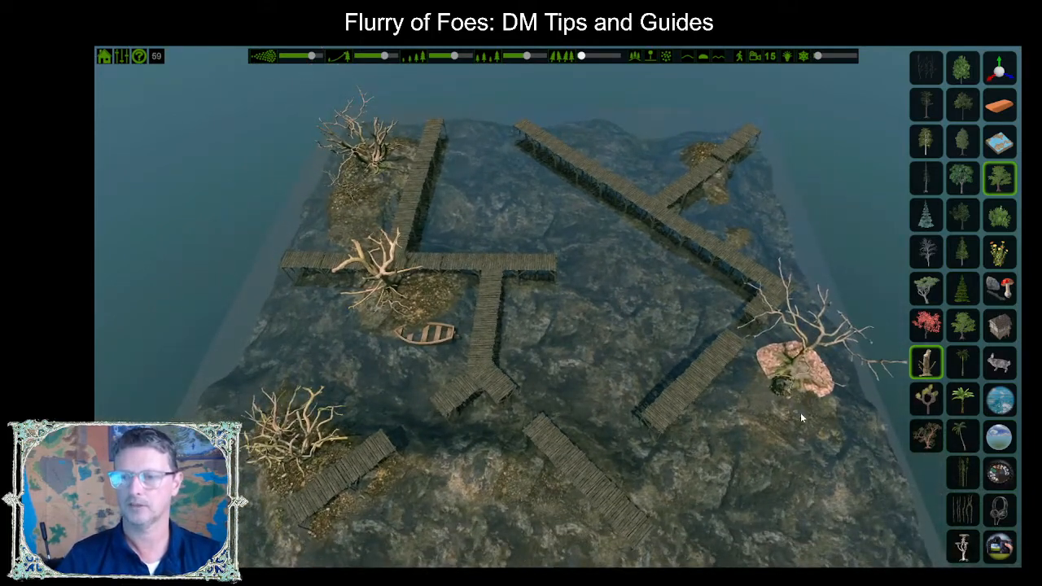
- Select the dead tree on the pink rock and nudge it along its green axis with the move gizmo
click(999, 69)
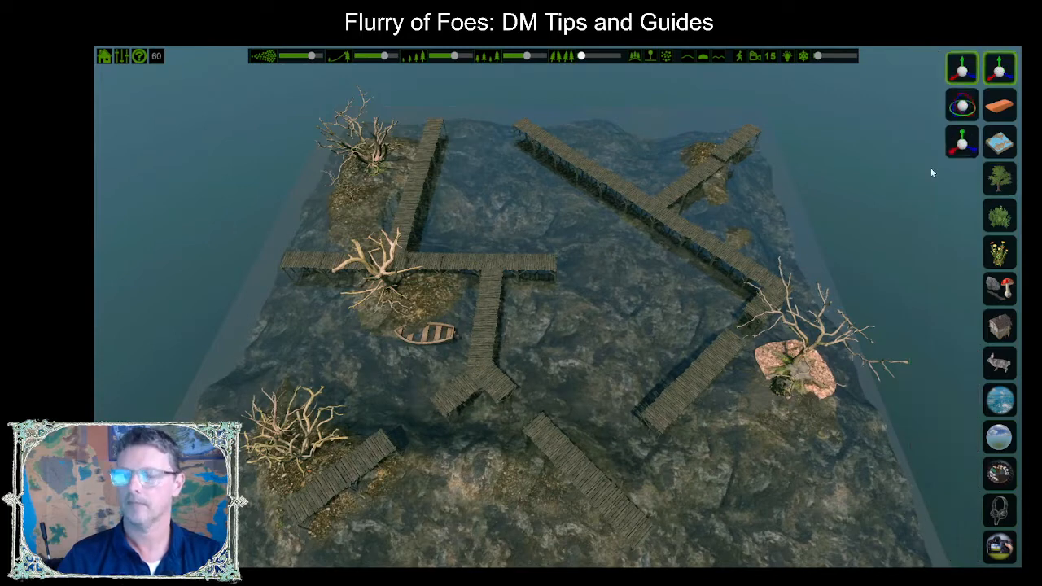
click(798, 360)
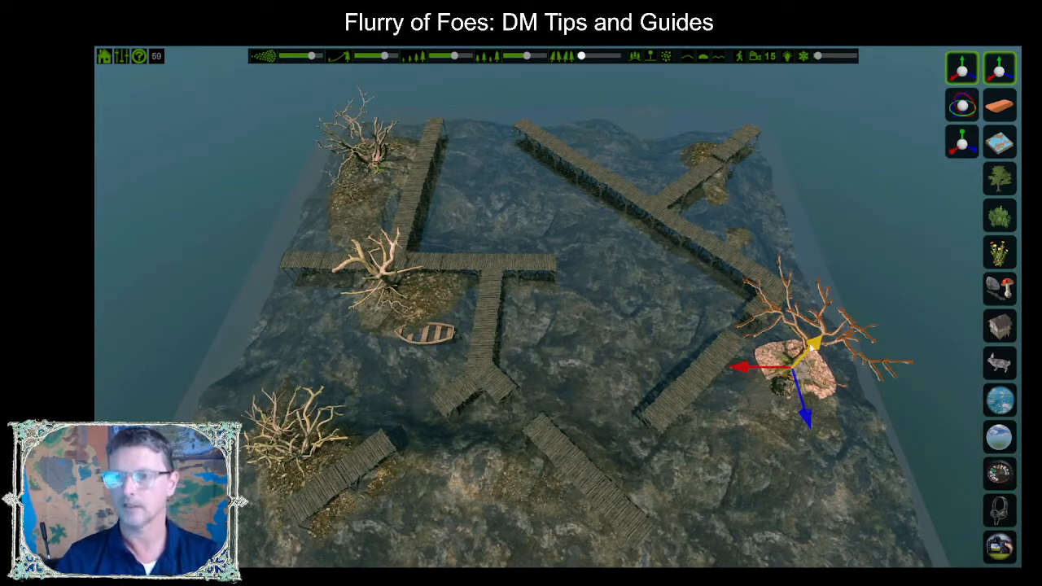
mouse_move(811, 345)
mouse_down()
mouse_move(830, 331)
mouse_move(819, 351)
mouse_up()
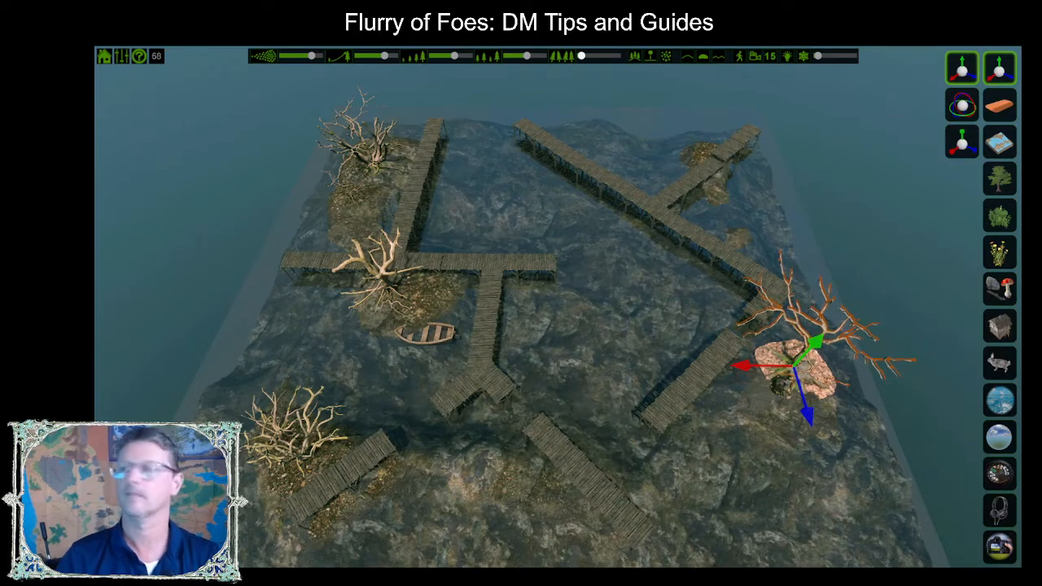
- Place a large gnarled leafy tree on the far gravel shore beside the first dead tree
click(1000, 177)
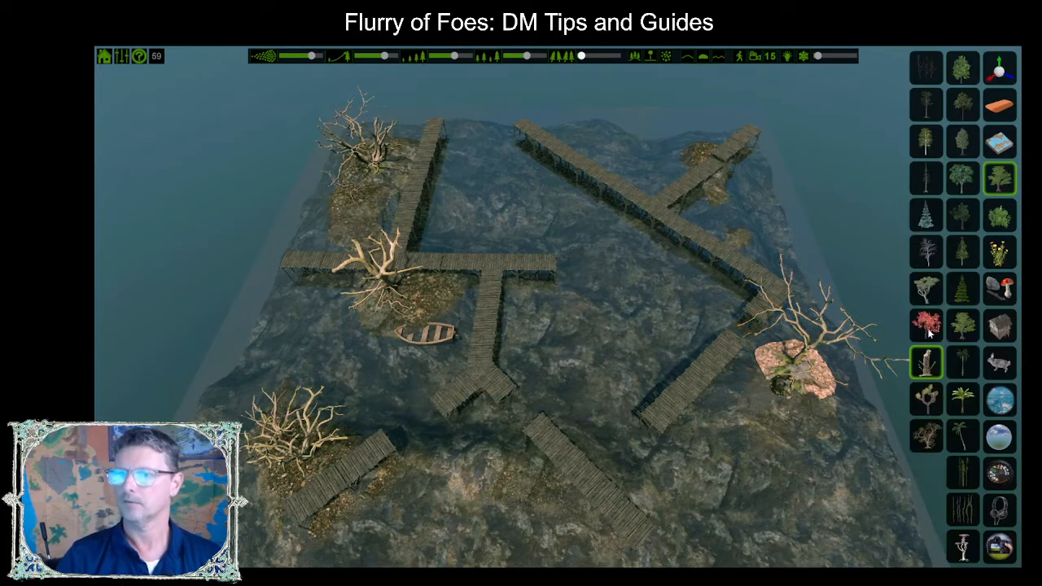
click(928, 439)
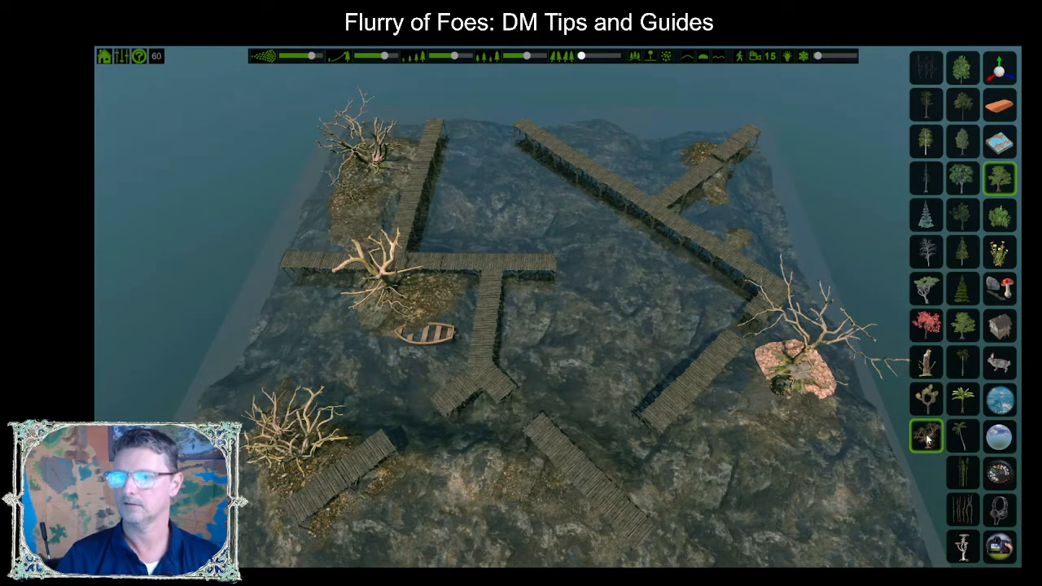
click(342, 200)
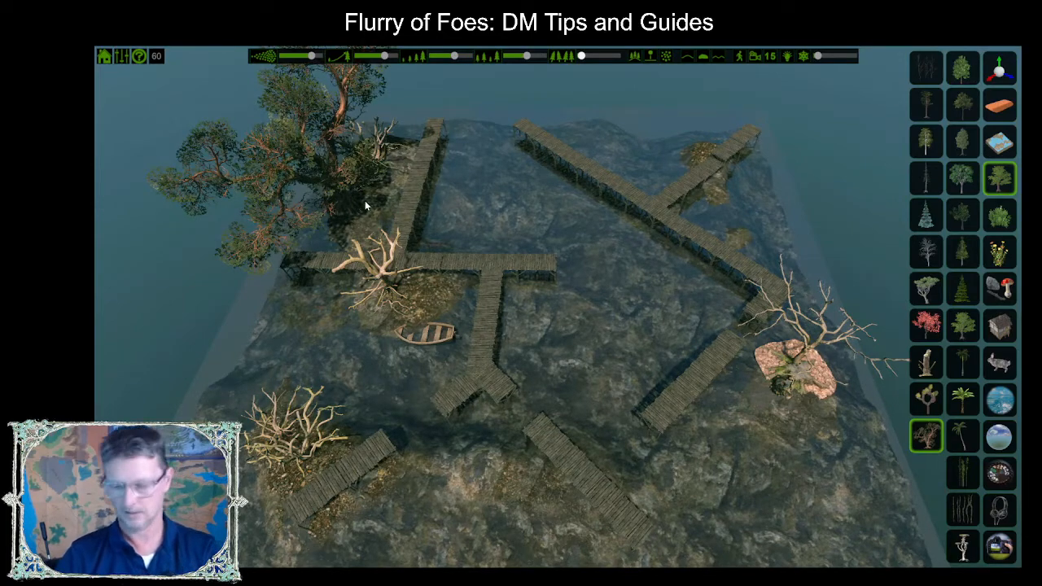
- Try painting the thin bare stem plants around the gravel mound next to the pink rock
key(d)
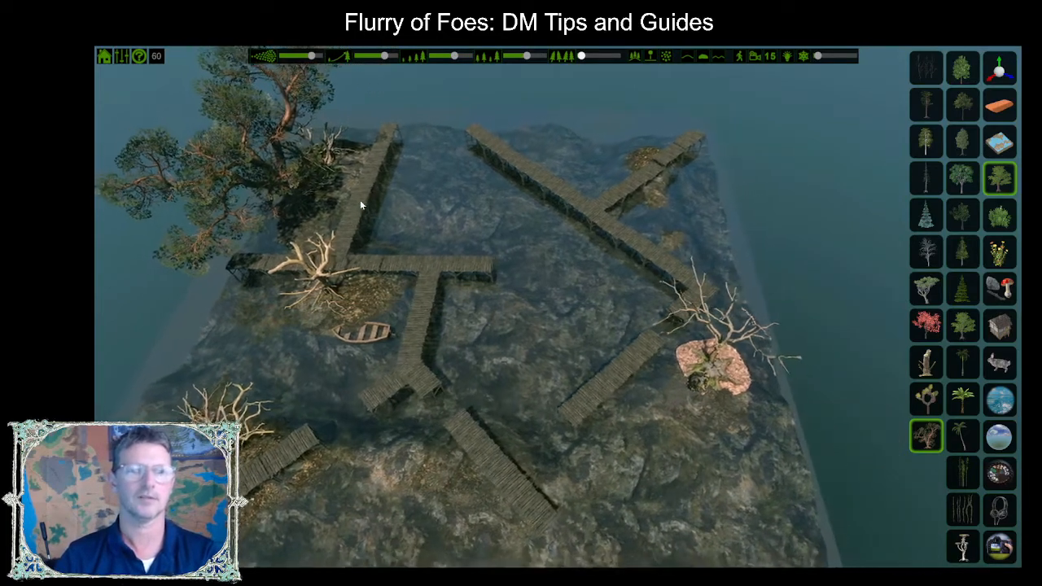
key(s)
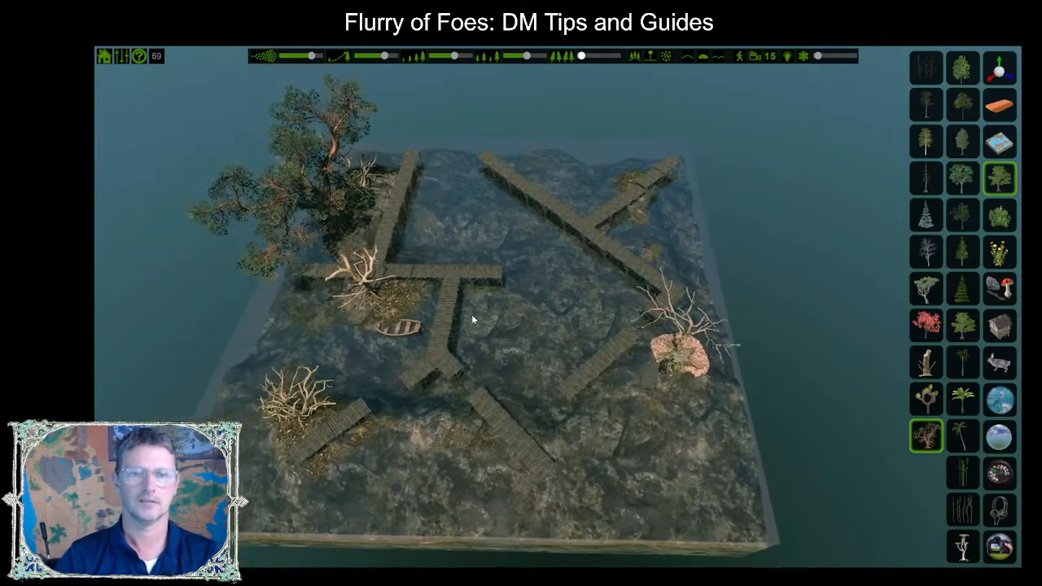
click(925, 396)
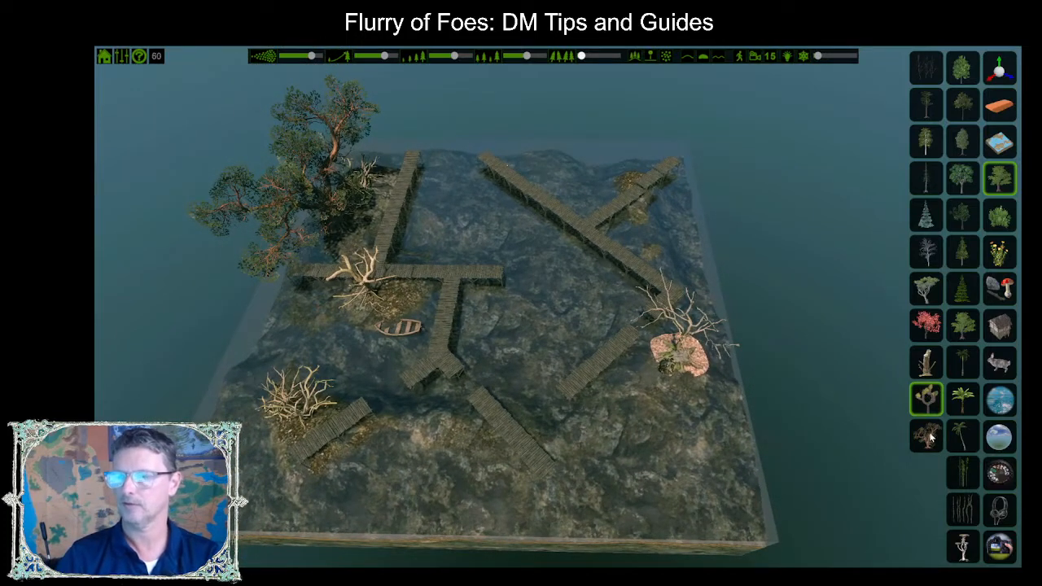
click(965, 508)
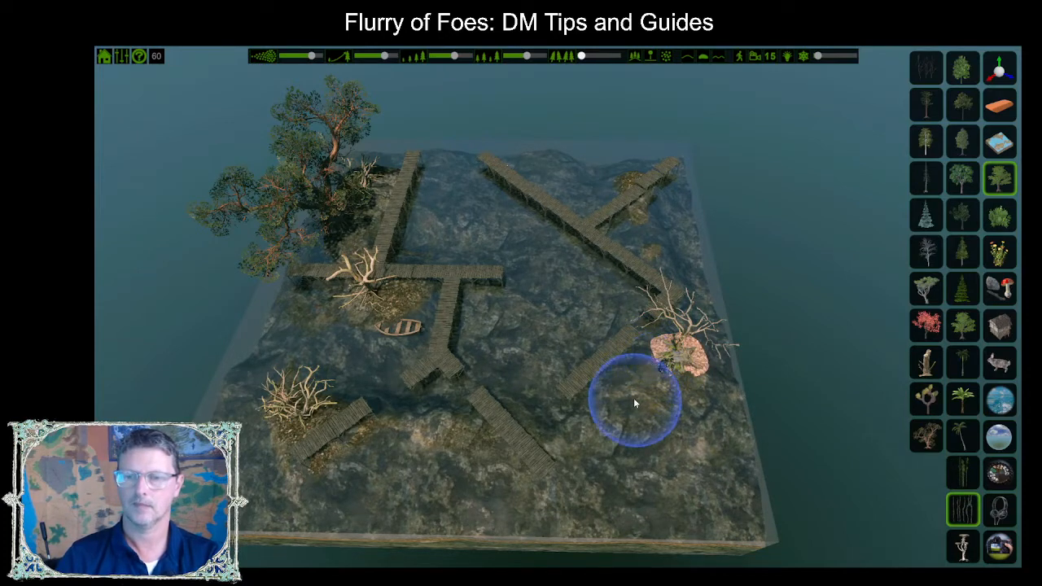
mouse_move(646, 421)
mouse_down()
mouse_move(675, 414)
mouse_move(689, 458)
mouse_move(643, 400)
mouse_up()
- Erase the pink rock, the dead tree and stem plants around it, and the short dock section beside it
click(987, 111)
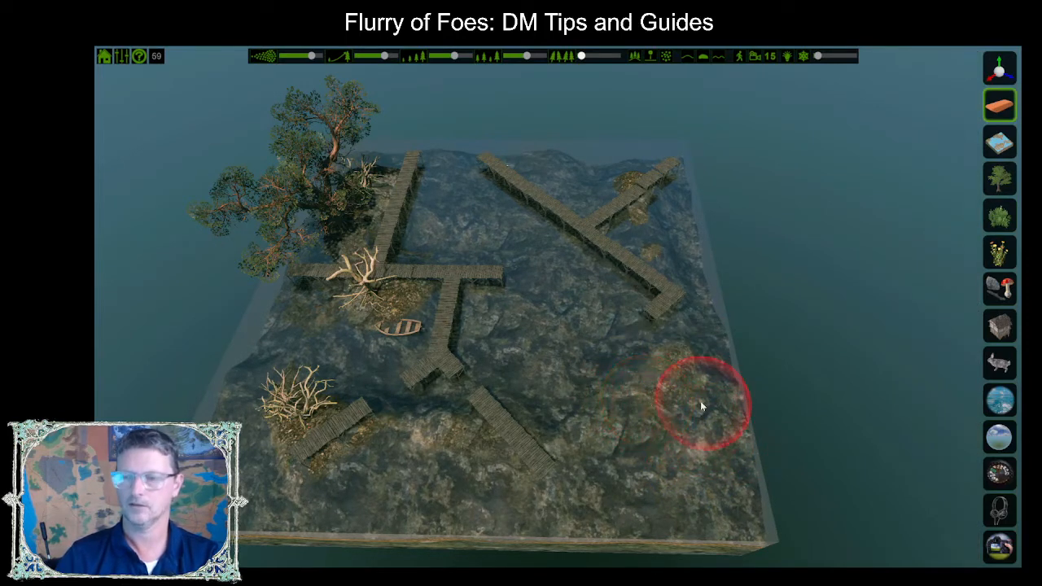
- Try planting a leafy bamboo clump just in front of the bare gravel mound, and erase it
click(999, 178)
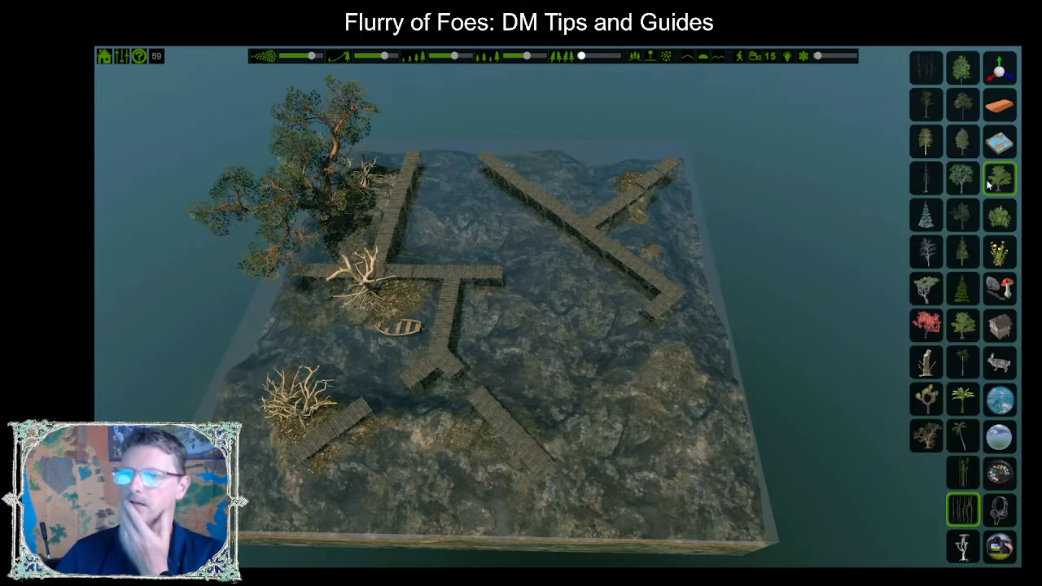
click(963, 476)
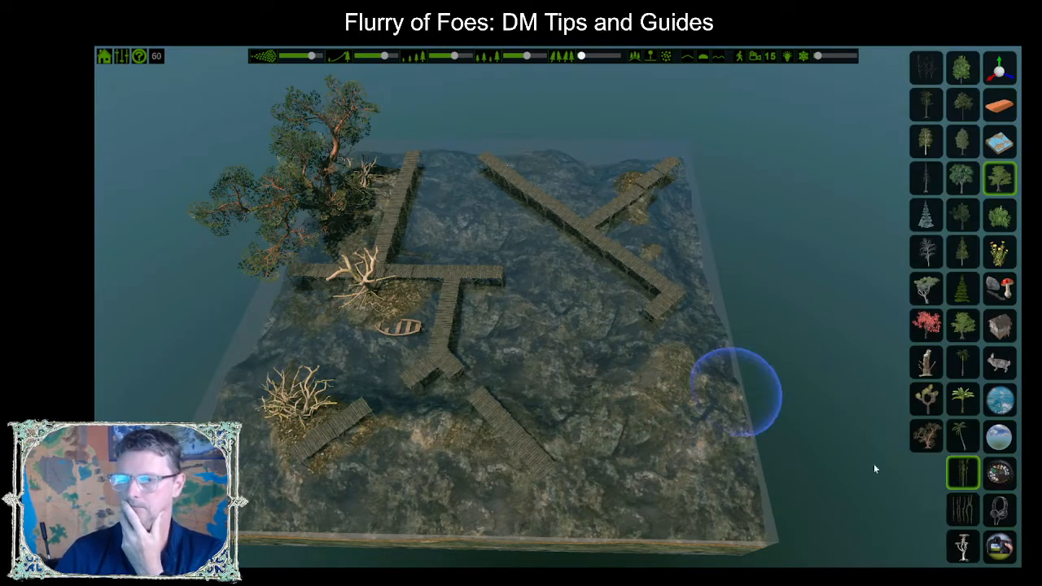
click(656, 402)
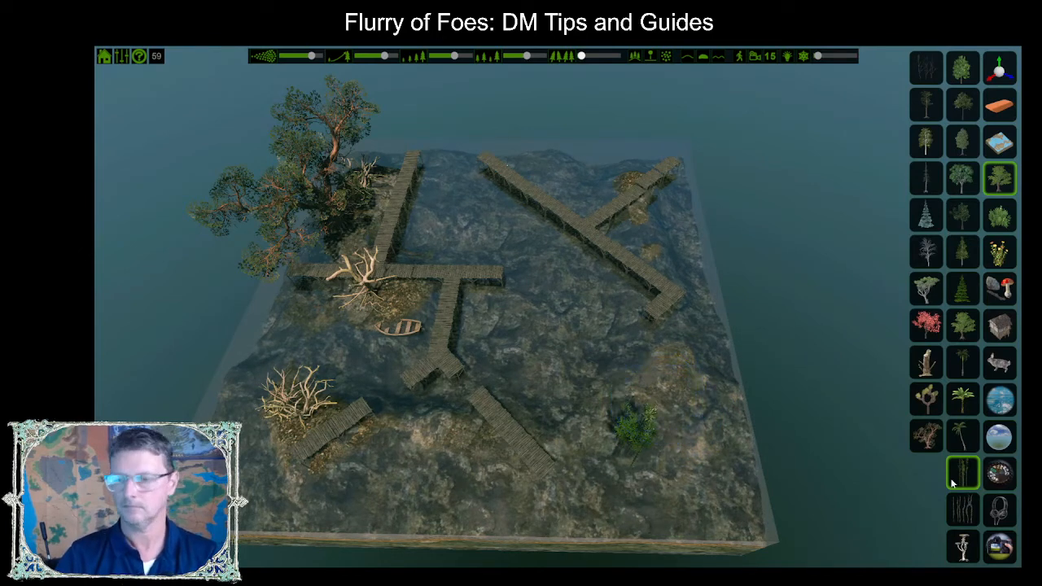
click(999, 106)
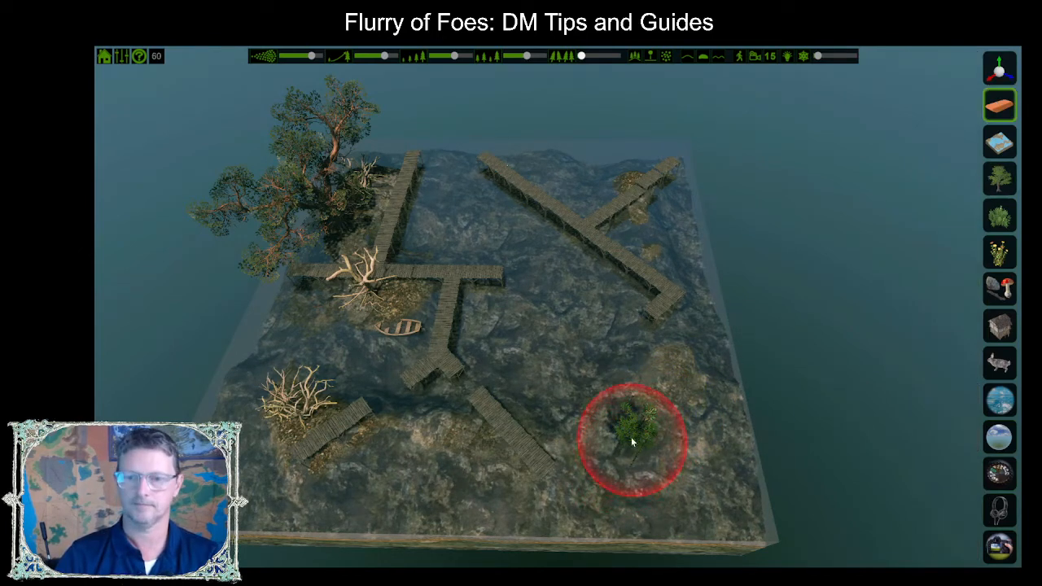
click(630, 437)
- Place a small cave-like rock arch in the water between the two long far docks
click(1001, 289)
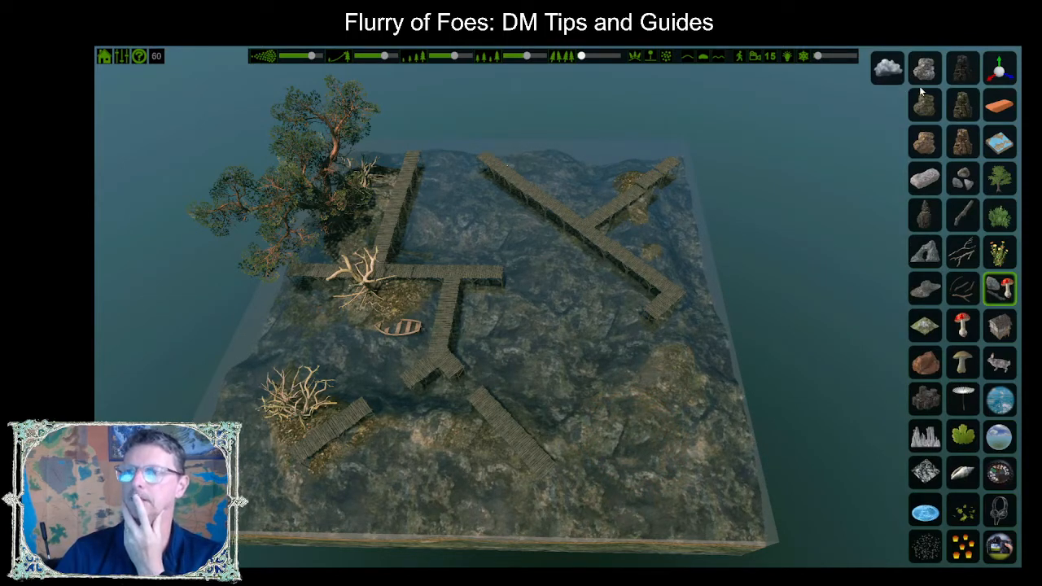
click(928, 256)
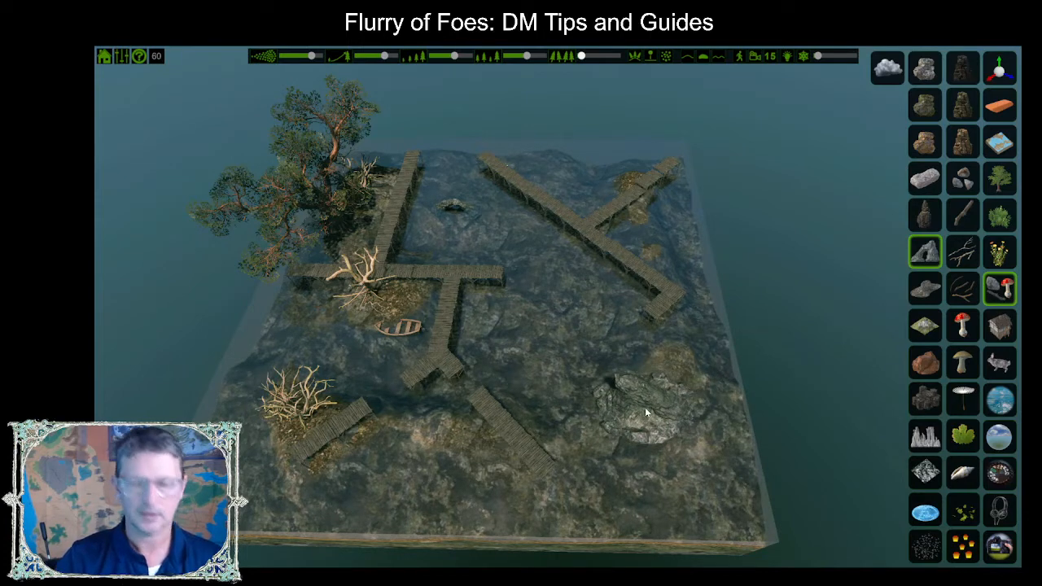
scroll(646, 408, down, 5)
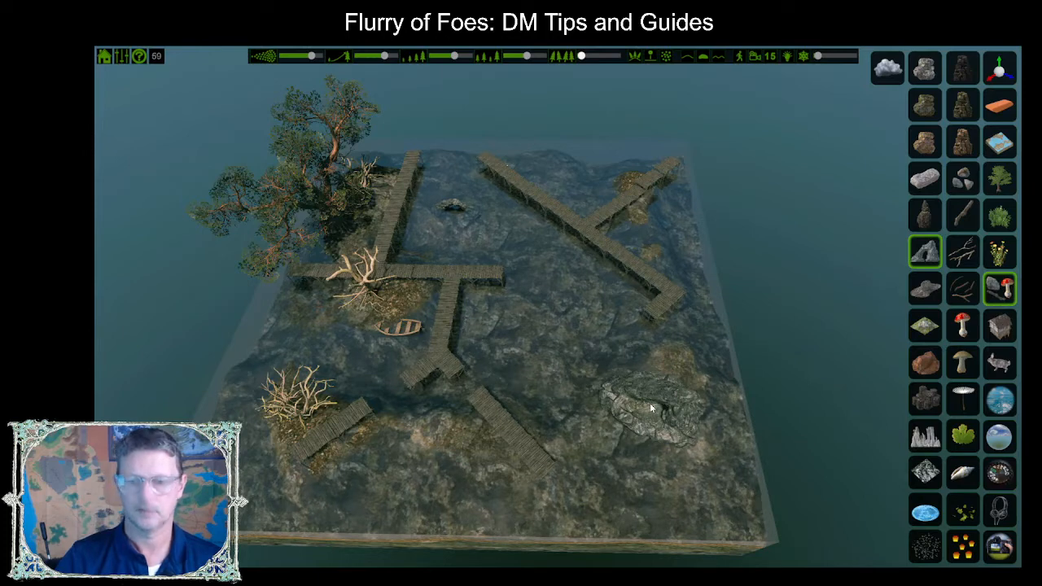
scroll(651, 405, down, 4)
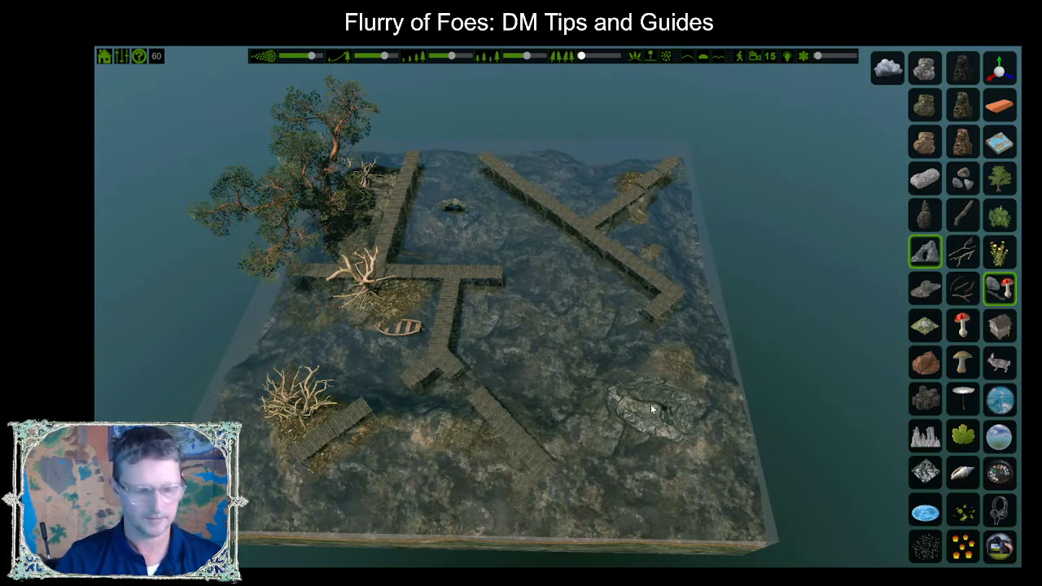
scroll(651, 405, down, 4)
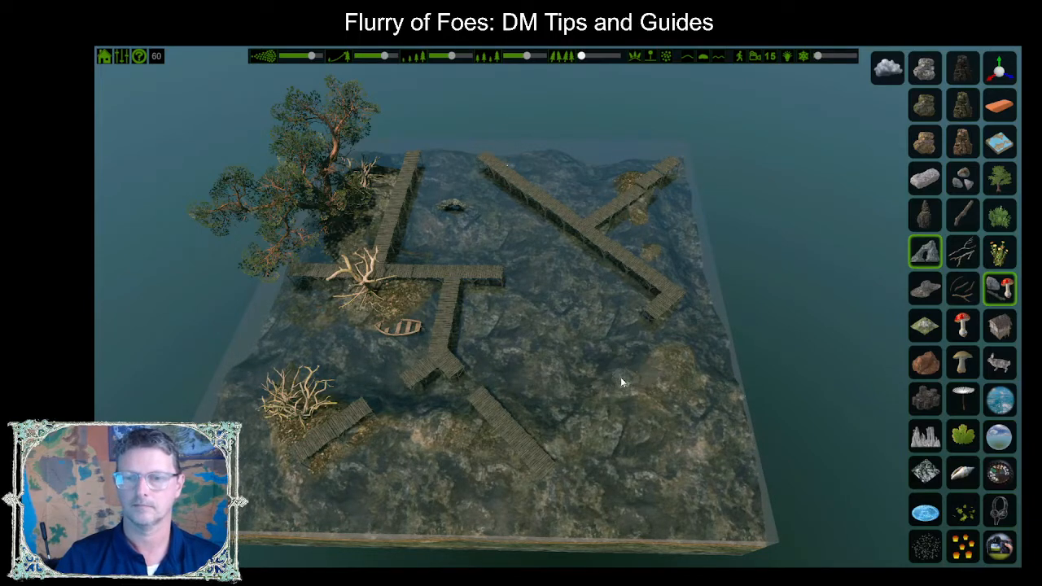
scroll(620, 382, down, 3)
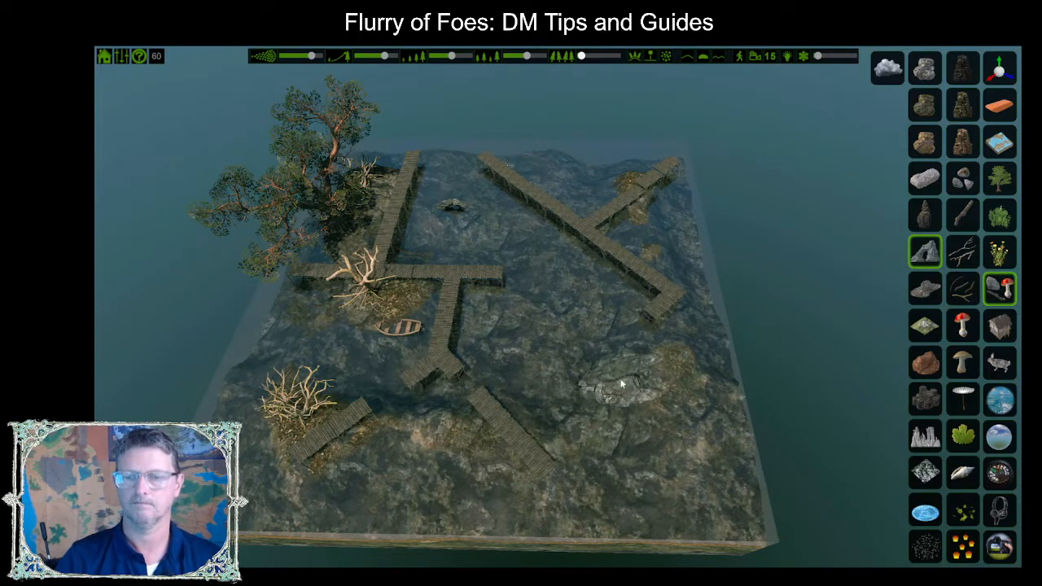
click(934, 291)
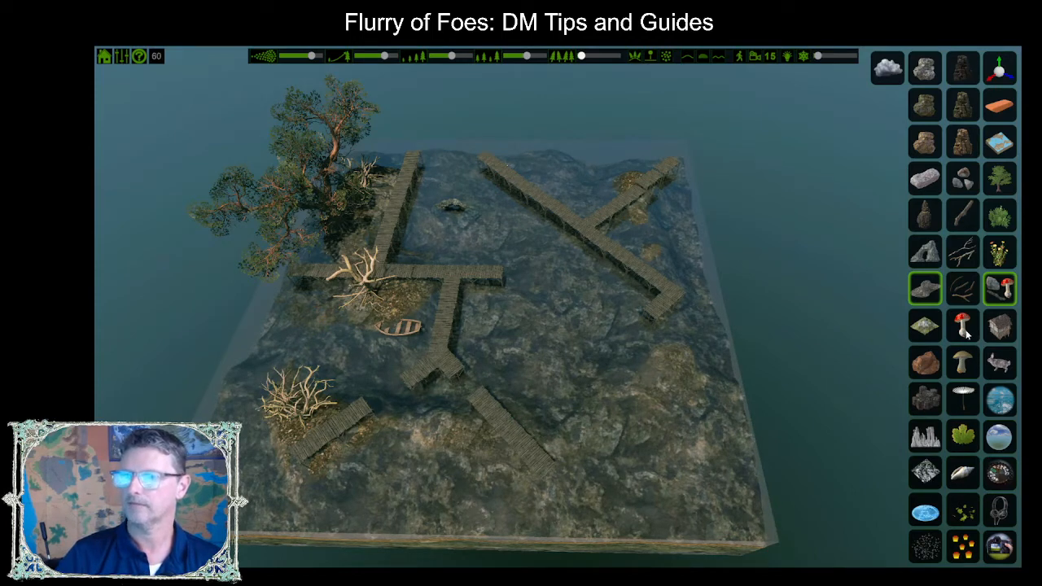
click(1003, 220)
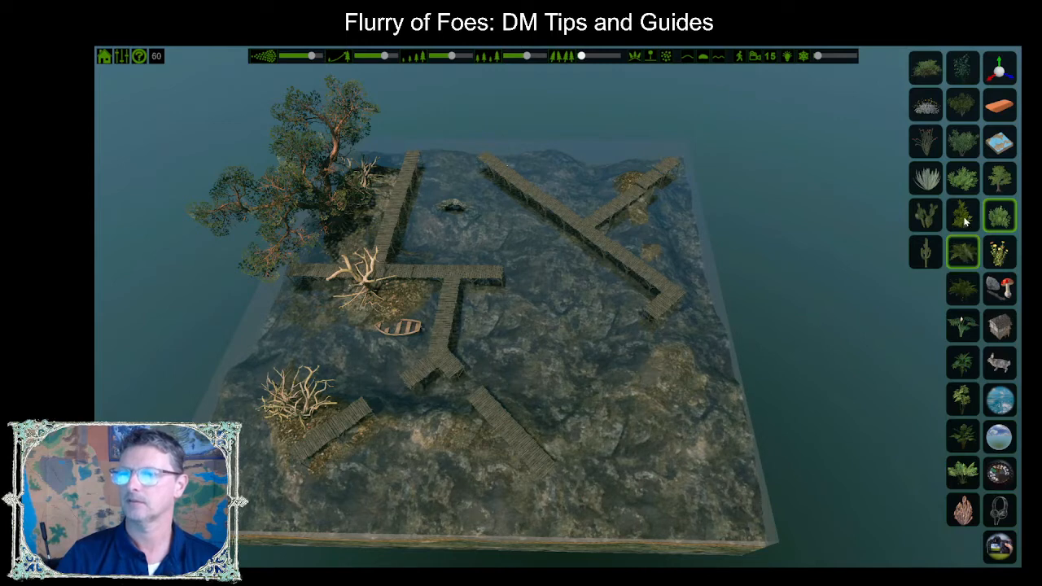
- Paint tall grass on the gravel around the dead tree by the rowboat and along the shore under the large leafy tree
click(998, 254)
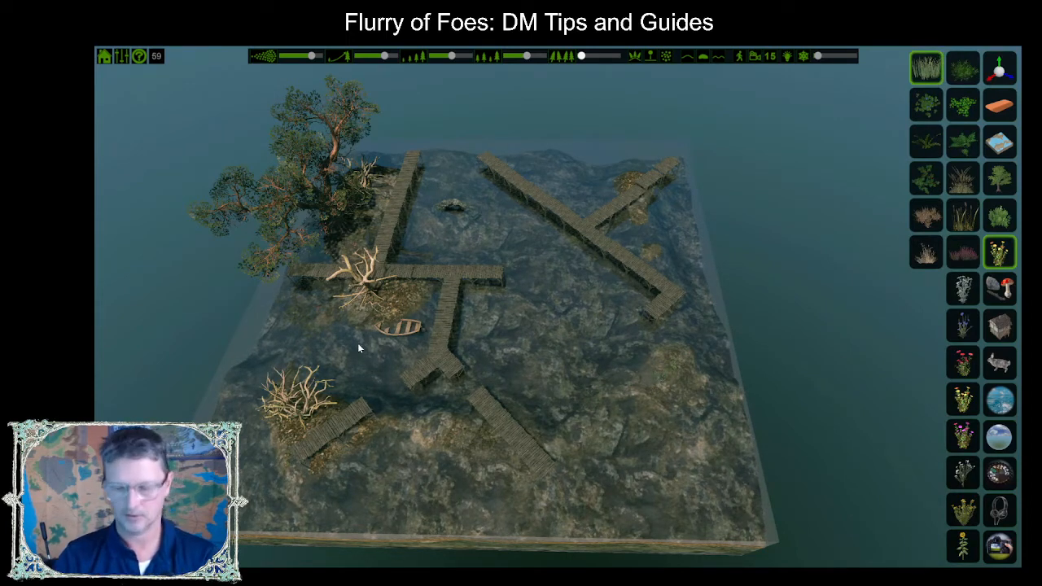
scroll(358, 343, up, 3)
scroll(395, 308, up, 3)
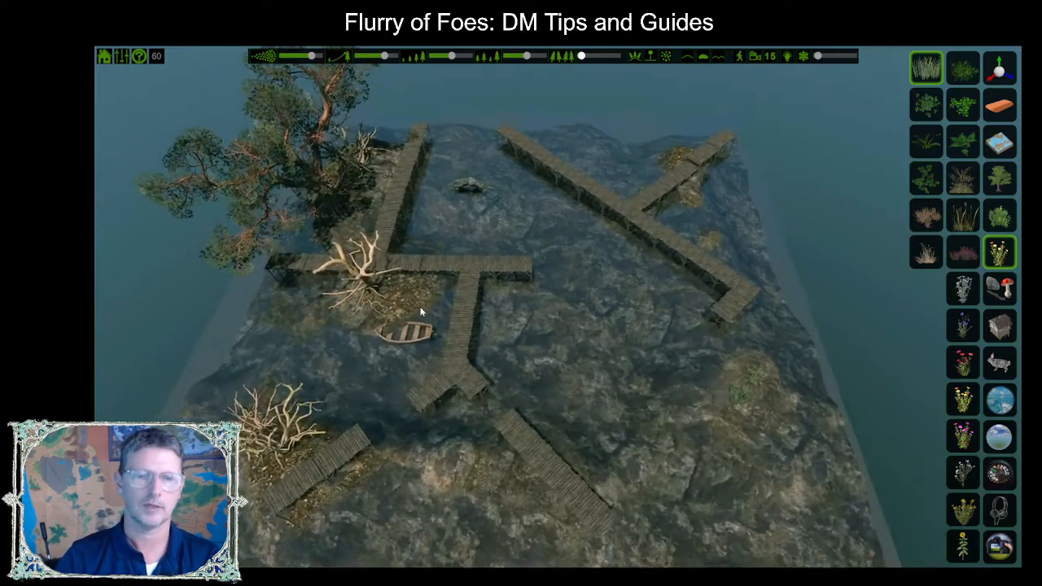
scroll(456, 309, up, 3)
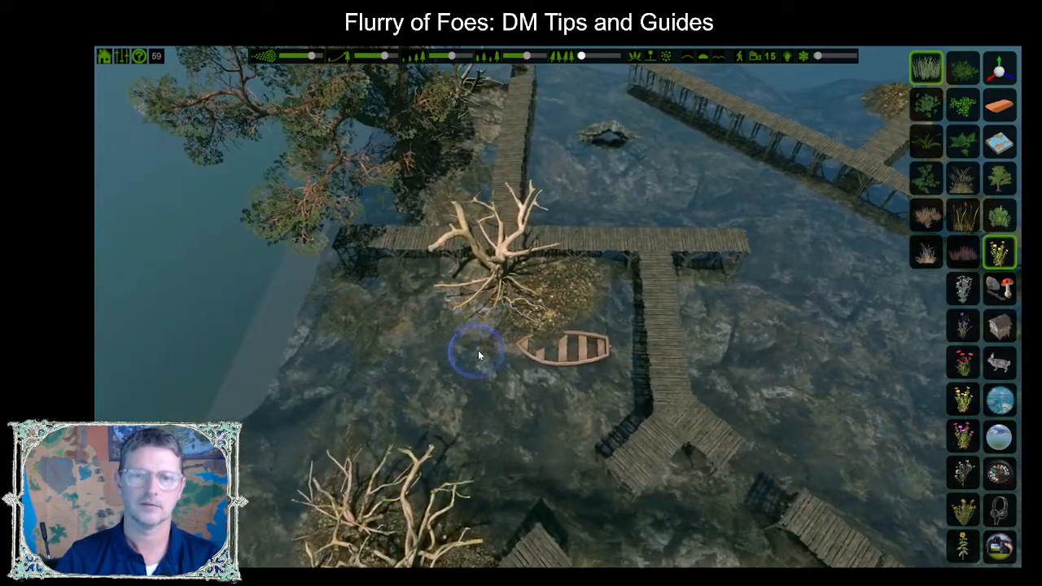
click(478, 350)
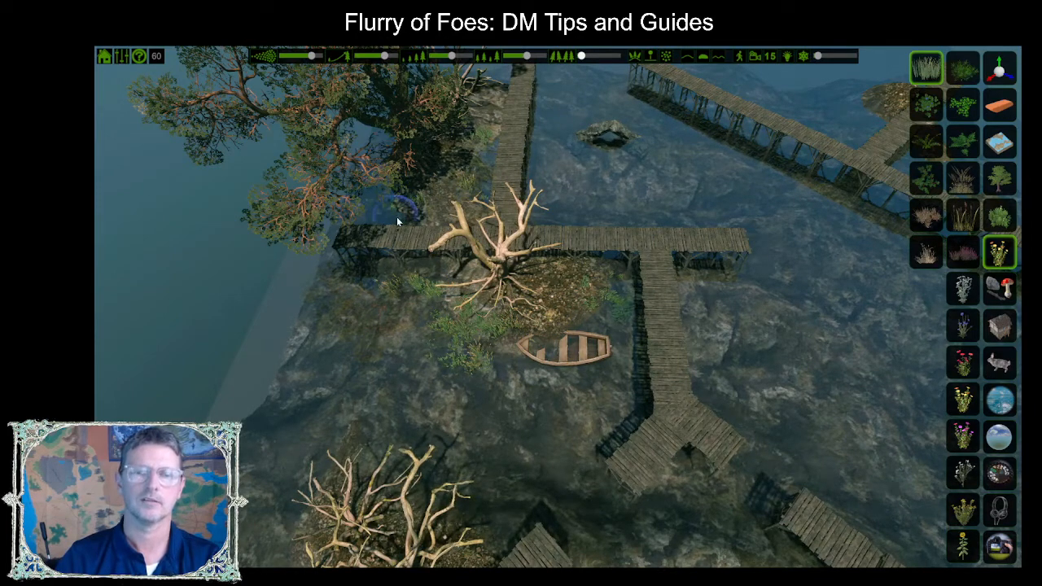
- Paint tall grass around the front dead tree and along the shore beside the front dock sections
scroll(581, 405, down, 3)
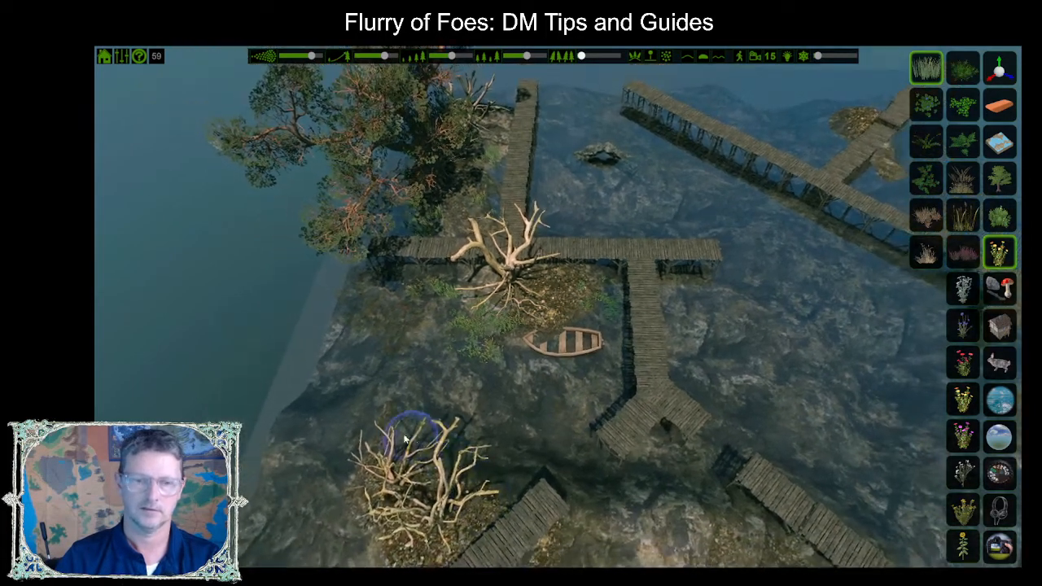
click(326, 514)
scroll(514, 473, down, 3)
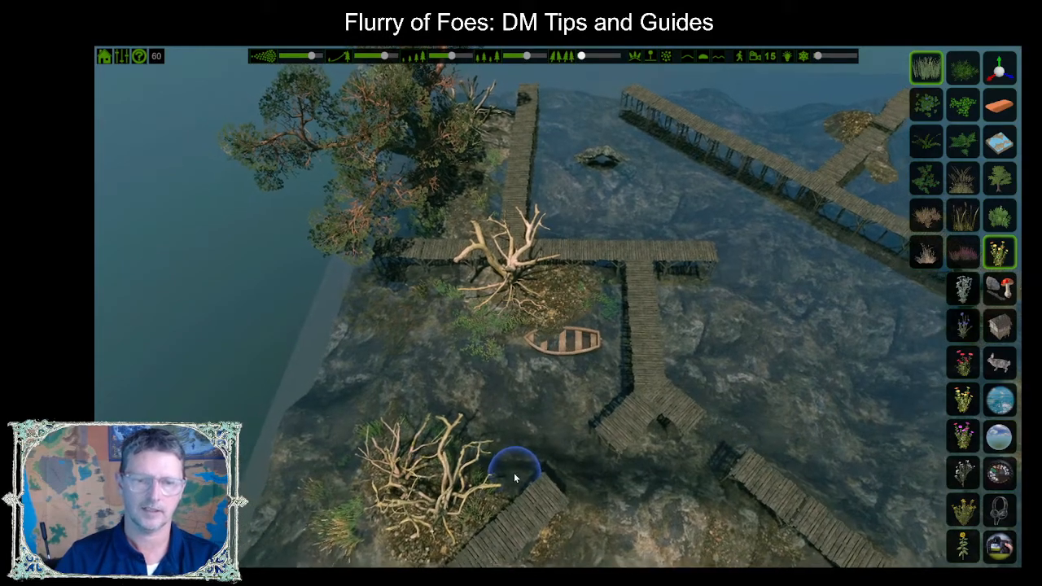
click(534, 525)
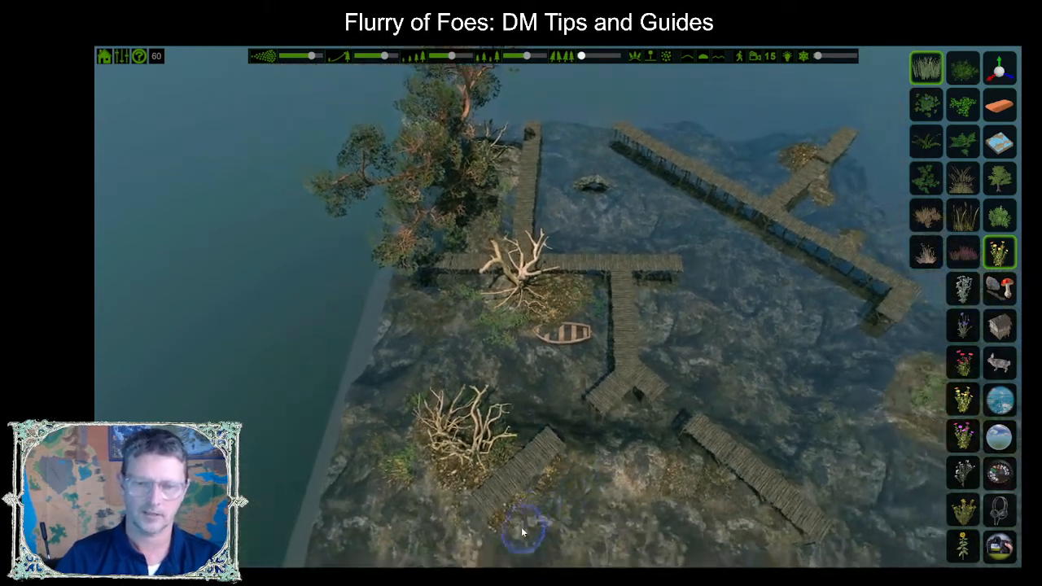
- Cover the bare gravel mound across the water and its edges with tall grass
scroll(513, 527, down, 1)
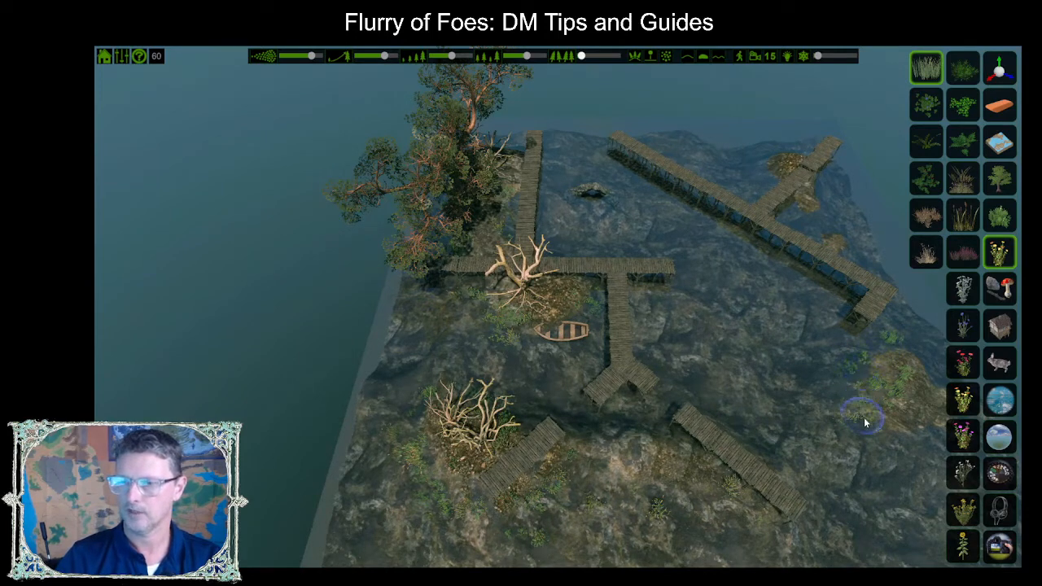
key(d)
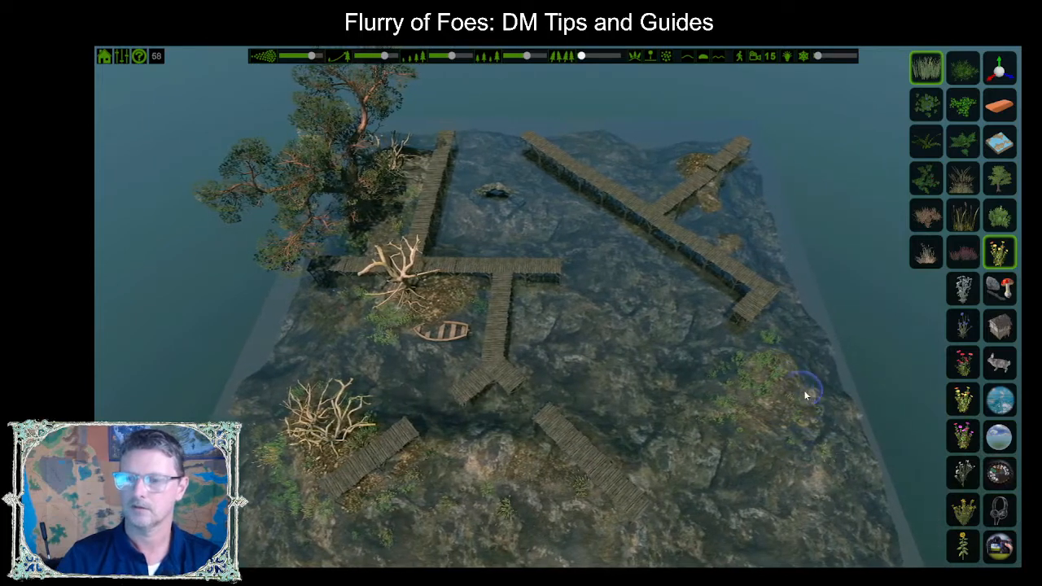
mouse_move(736, 440)
mouse_down()
mouse_move(780, 417)
mouse_move(768, 419)
mouse_move(776, 368)
mouse_move(802, 417)
mouse_up()
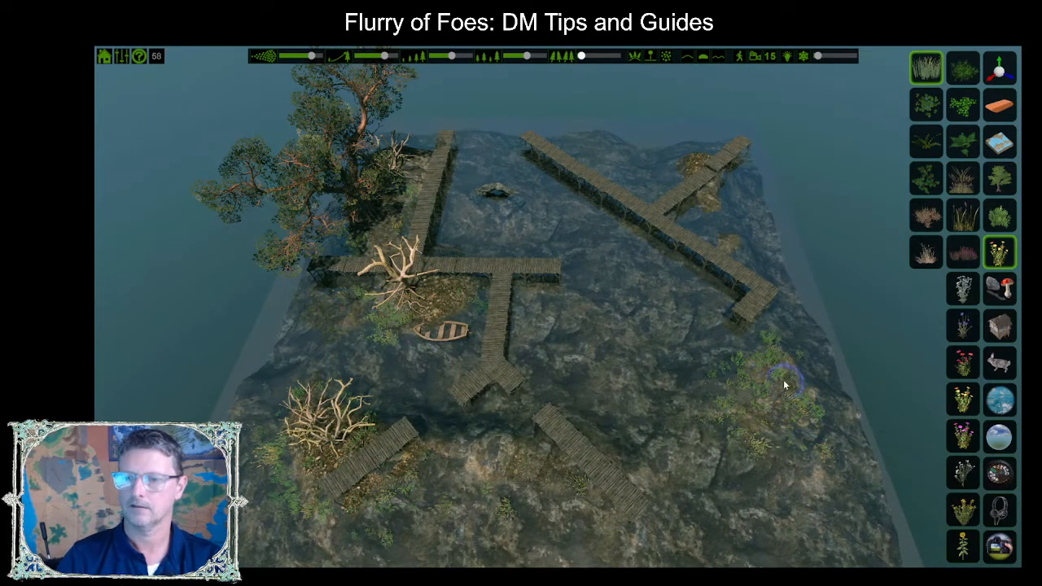
- Enlarge the brush and paint tall grass over the small gravel patches beside the far branching dock
scroll(781, 383, up, 5)
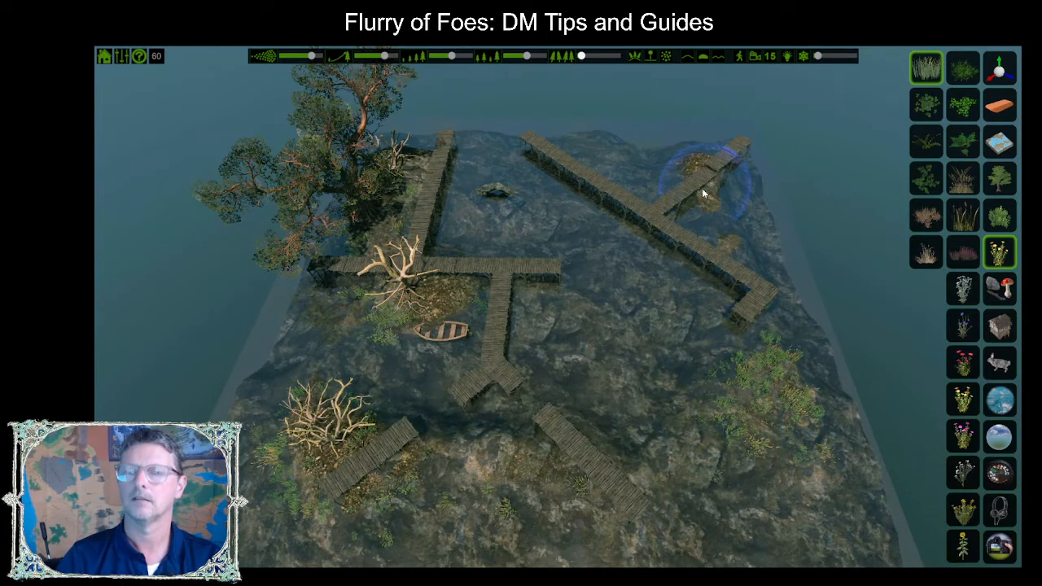
key(w)
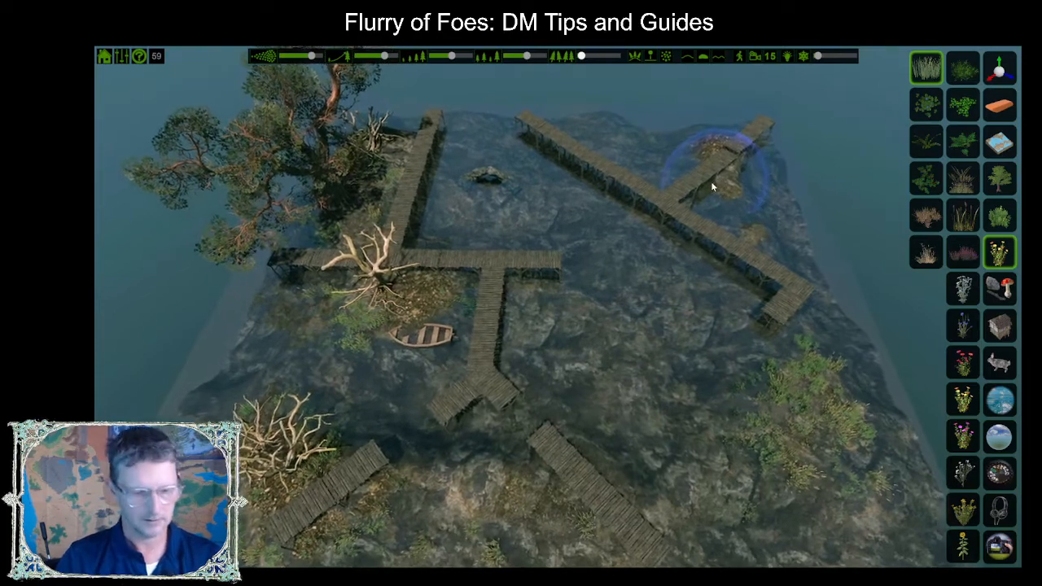
key(w)
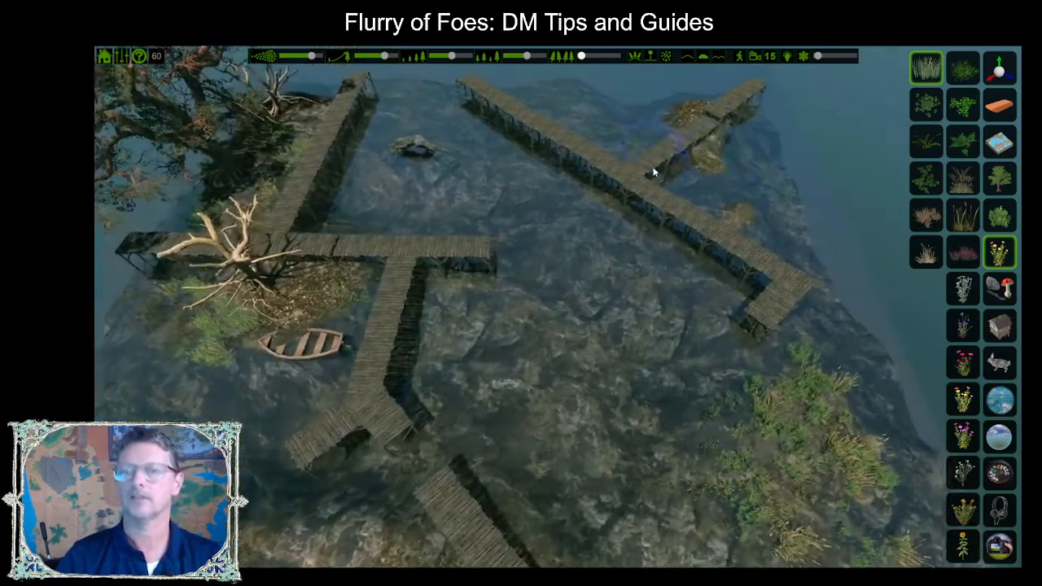
key(w)
key(d)
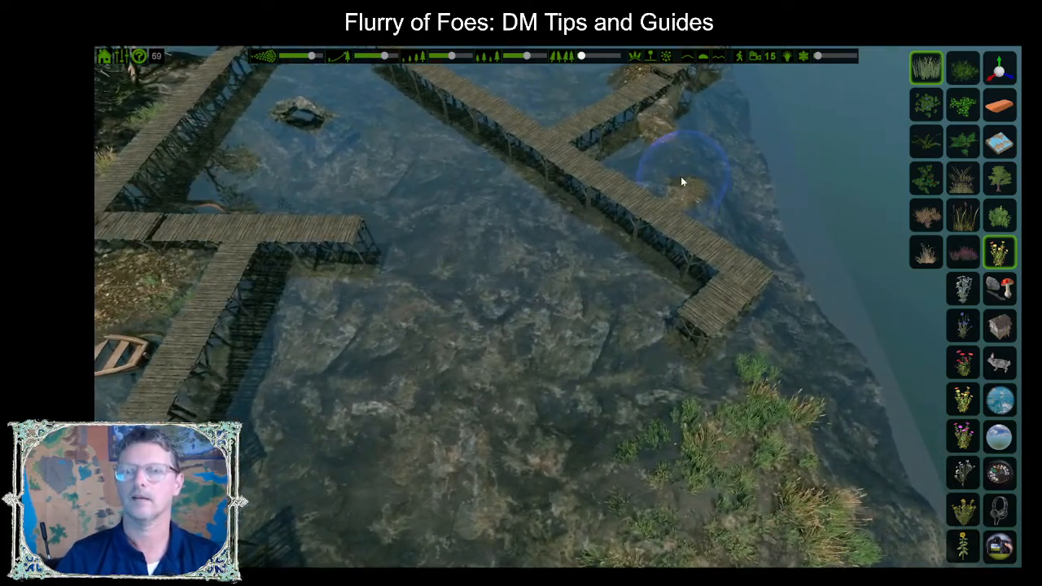
drag(681, 176, 673, 150)
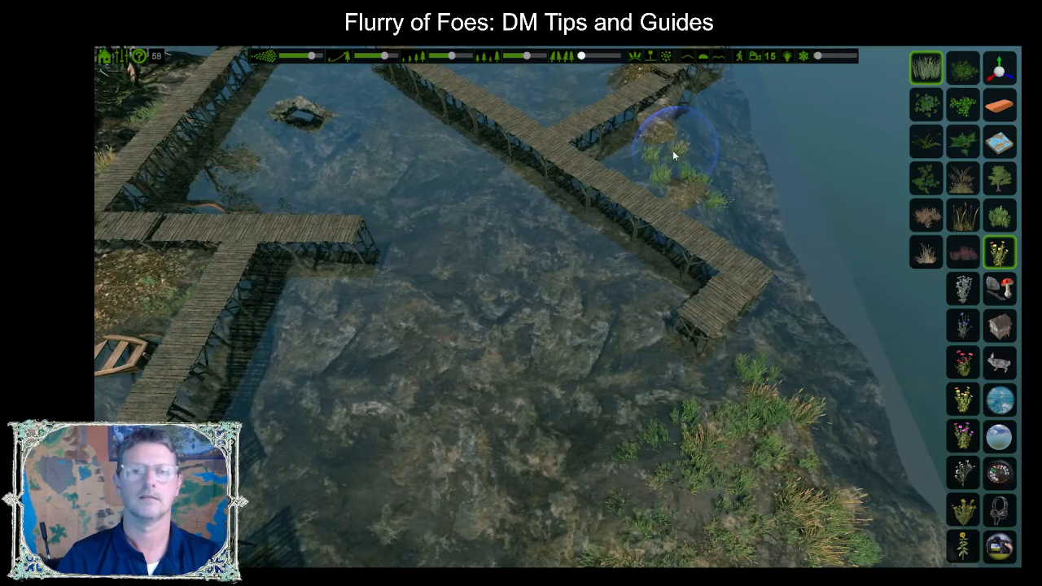
- Examine the dock planks, the underside of the dock and the tall grass up close
key(a)
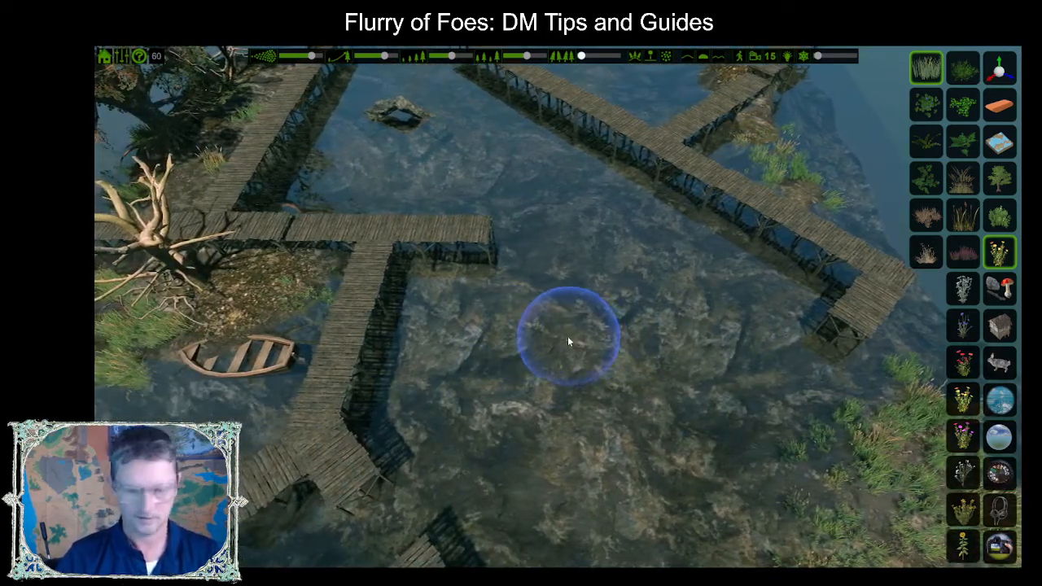
key(w)
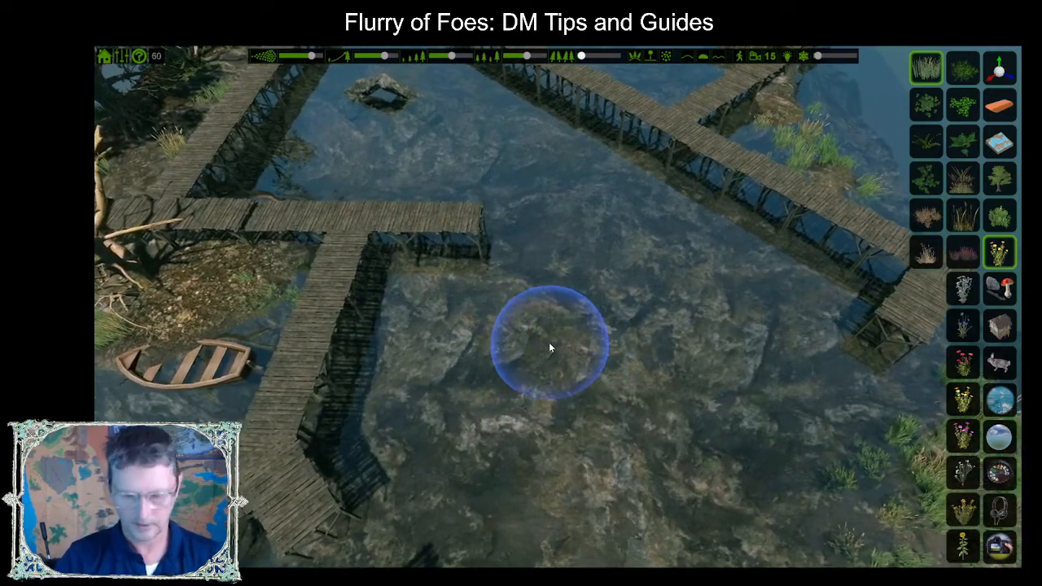
key(a)
key(w)
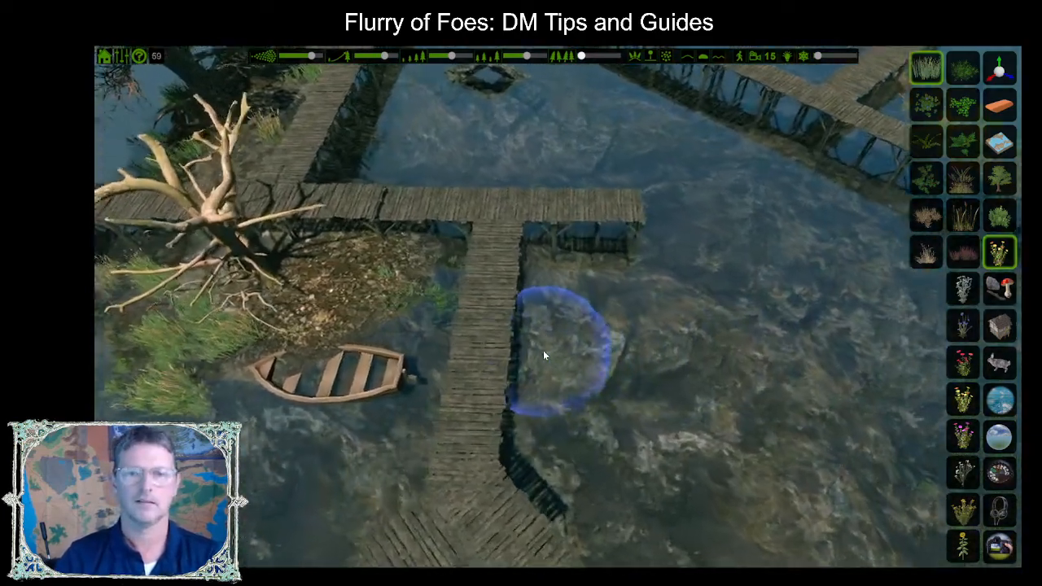
key(a)
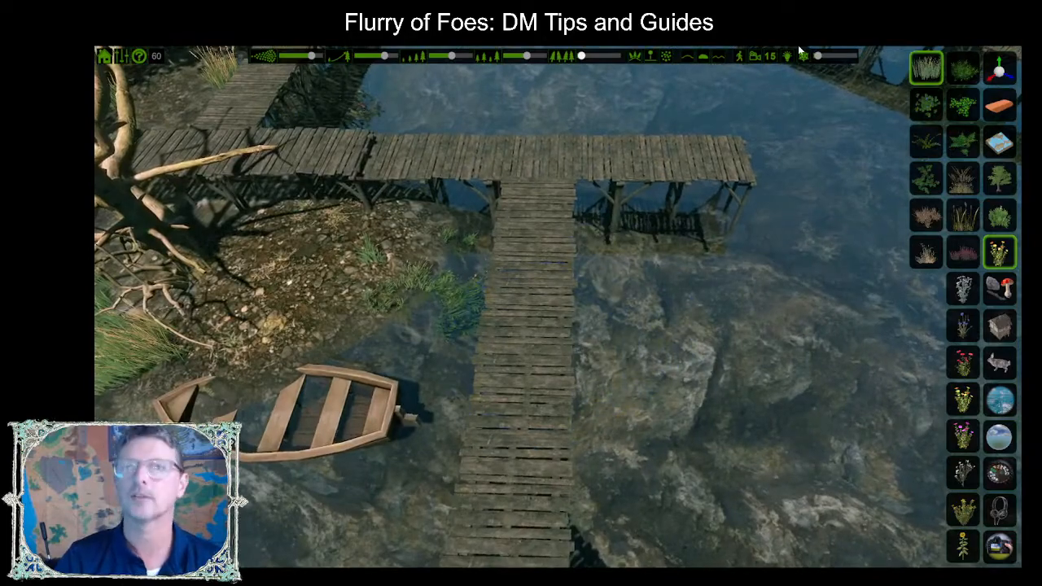
key(w)
key(w)
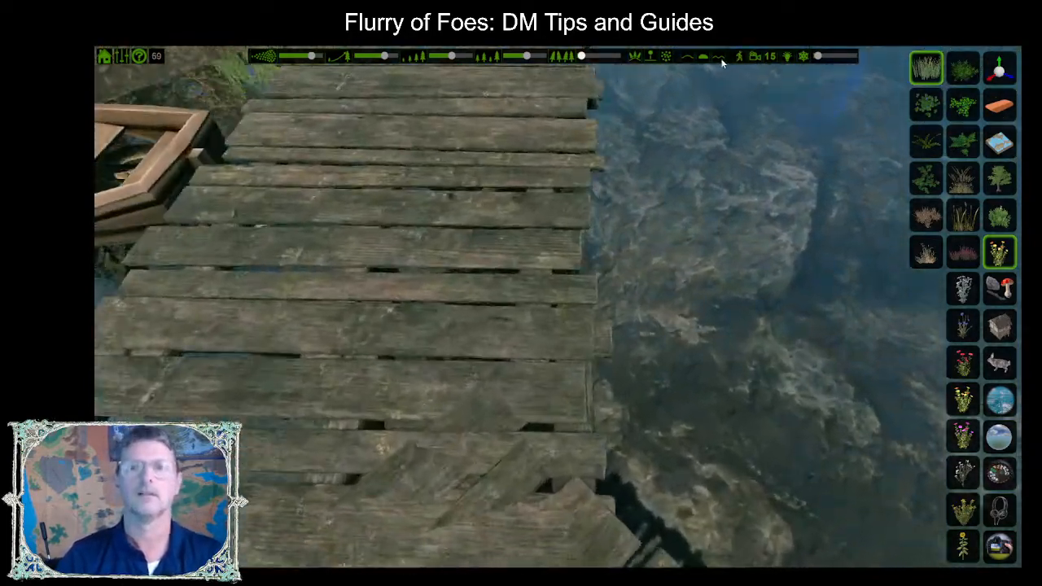
right_drag(721, 60, 698, 72)
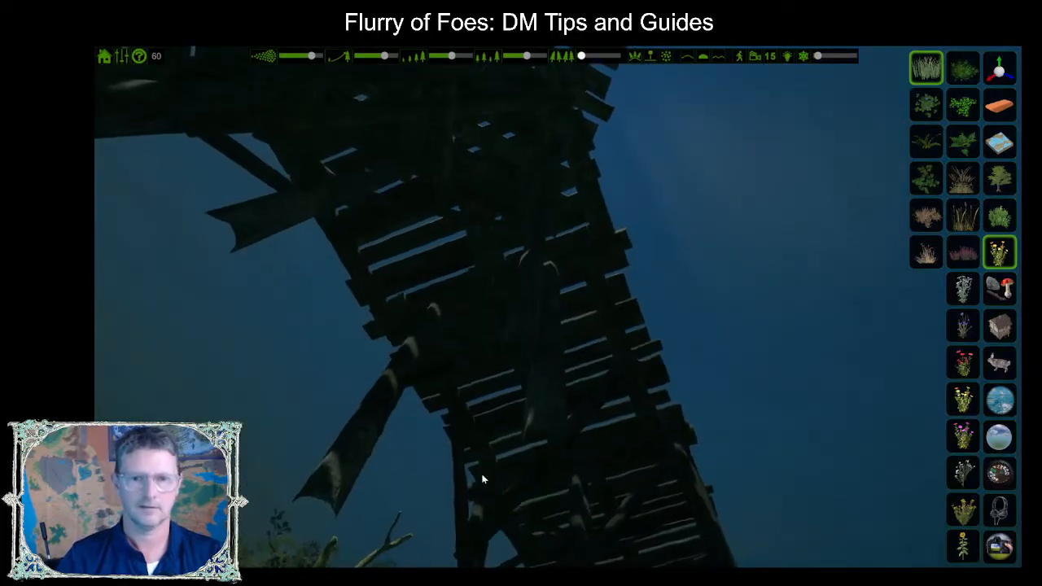
right_drag(481, 477, 564, 494)
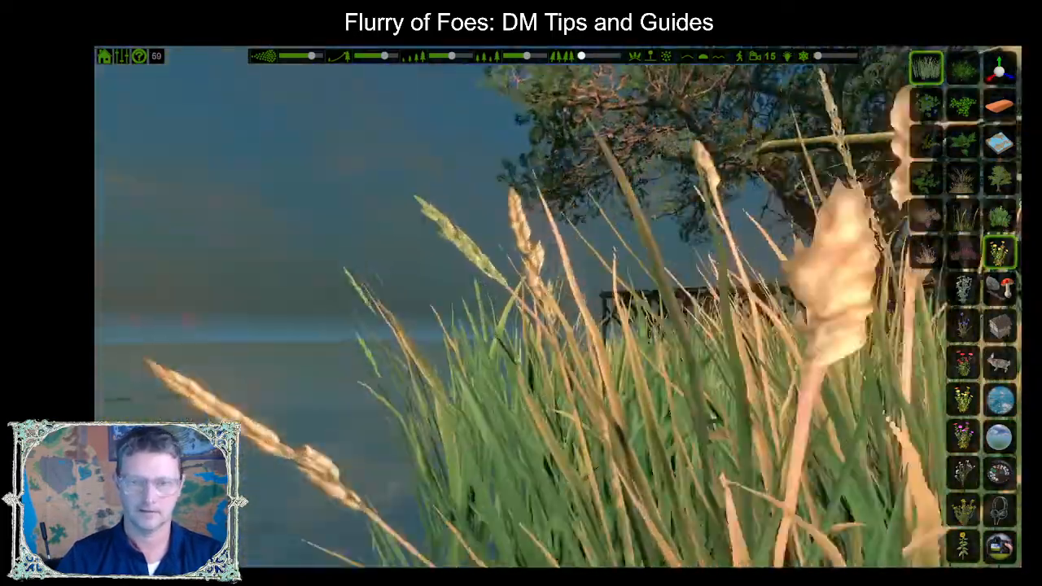
- Put away the flower and grass selection and walk along the shore to examine the docks, trees, tall grass and rowboat at ground level
key(w)
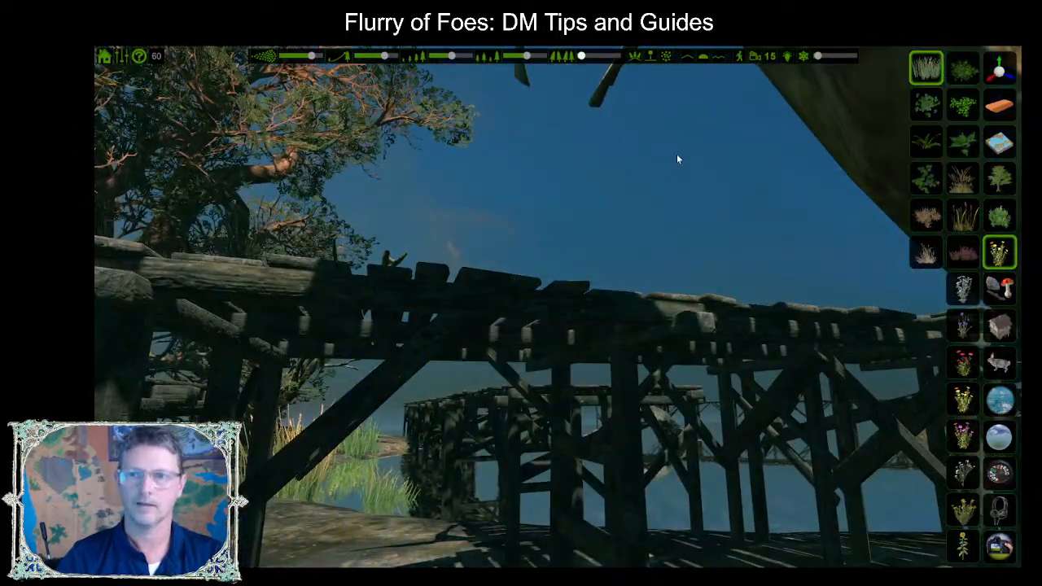
click(998, 265)
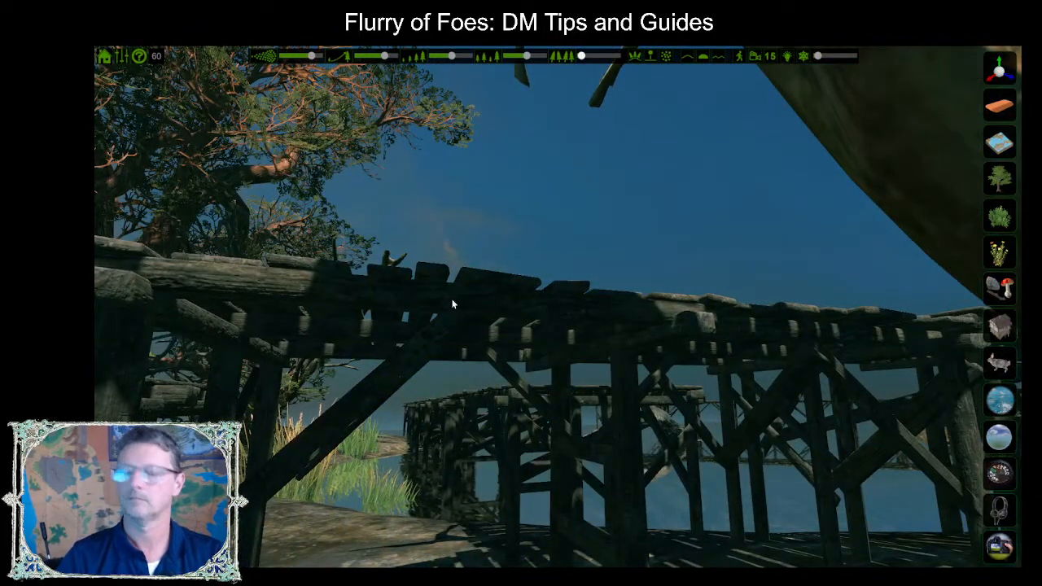
right_drag(507, 407, 581, 489)
key(w)
key(w)
key(w)
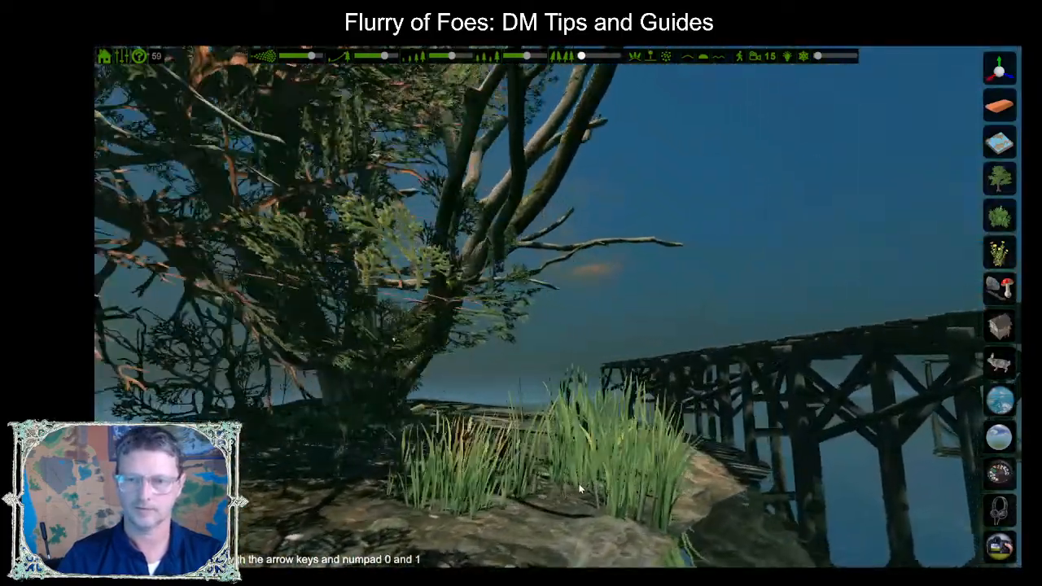
key(w)
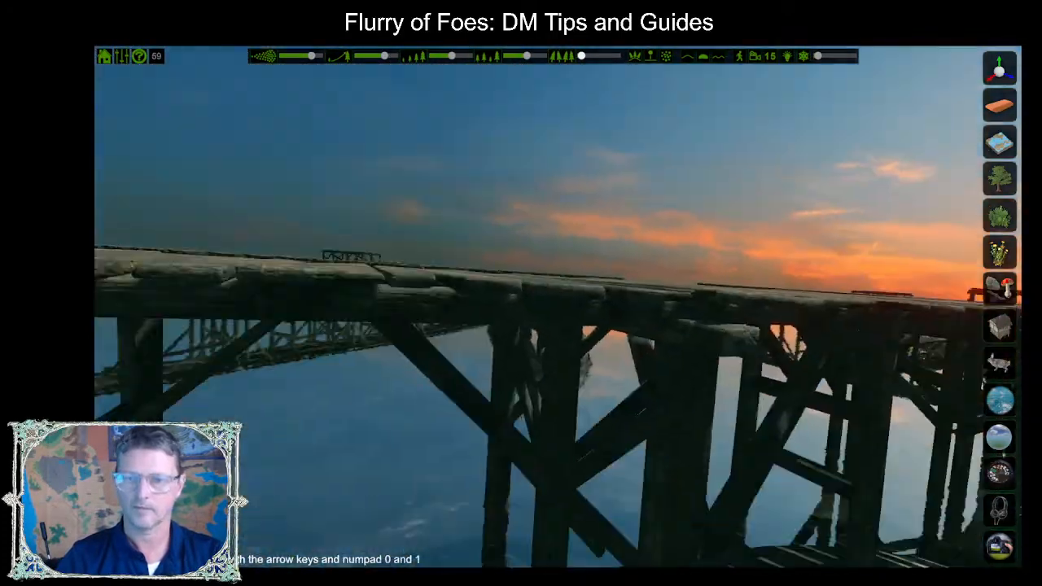
key(w)
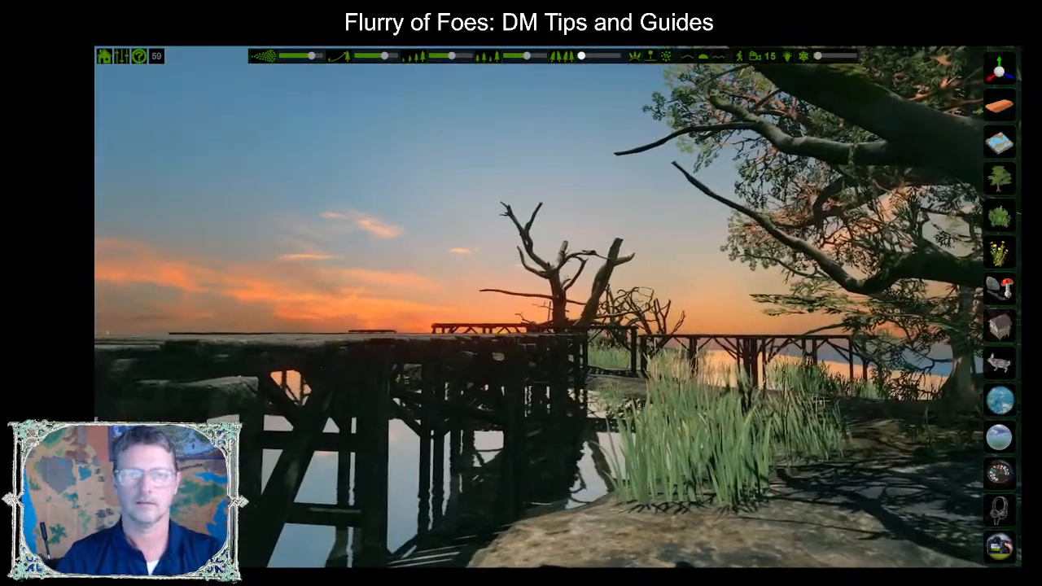
key(w)
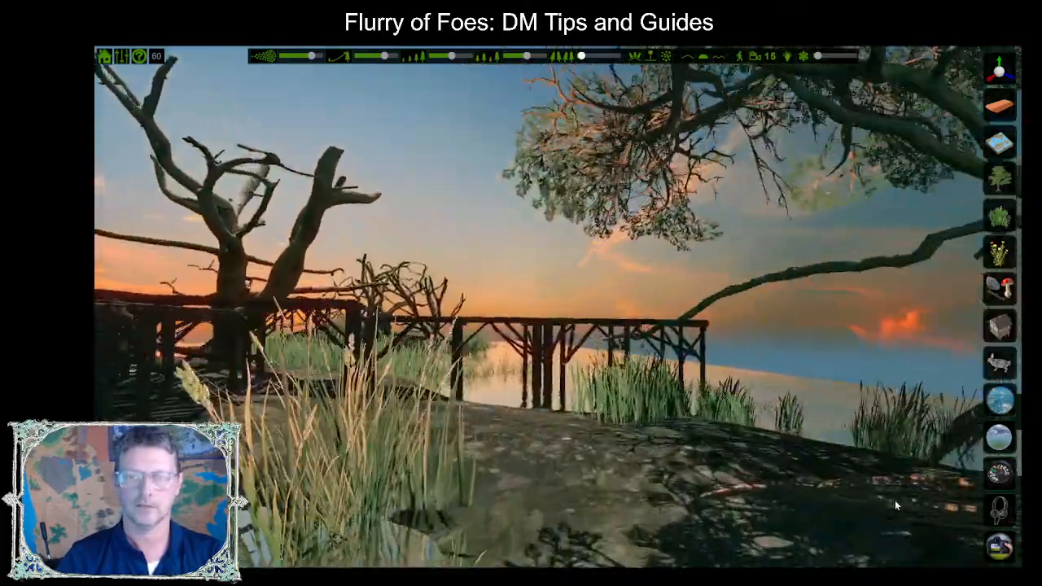
right_drag(895, 502, 537, 501)
key(a)
right_drag(805, 497, 751, 498)
key(w)
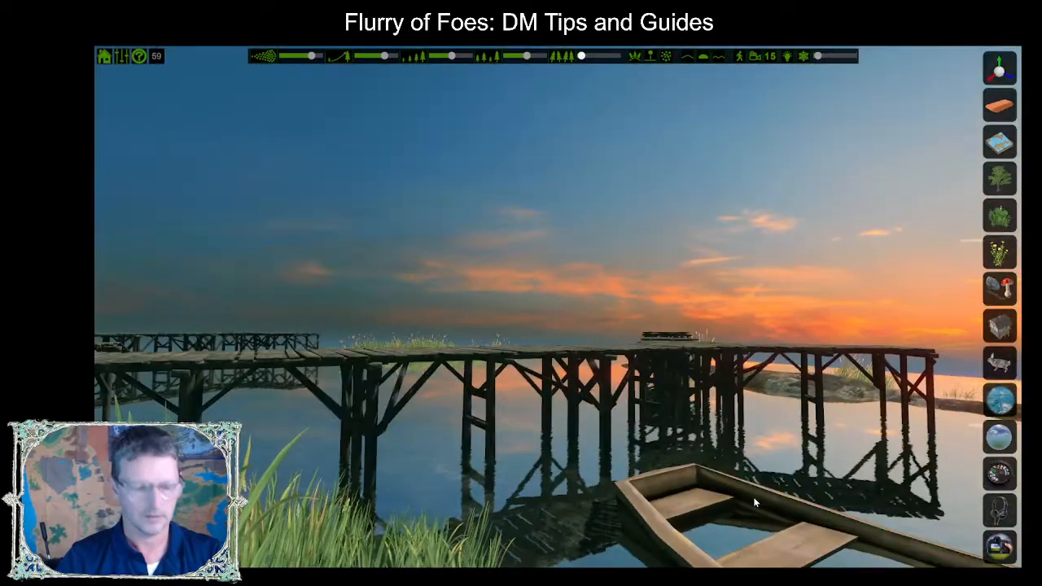
- Leave walk mode and examine the whole swamp landscape with its docks, islands and vegetation from high above
click(738, 56)
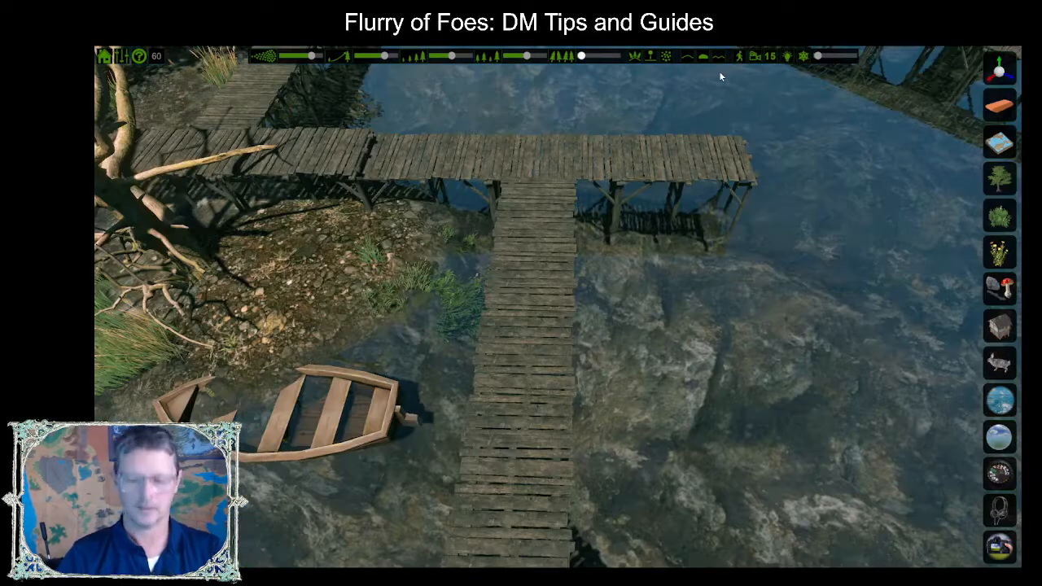
scroll(695, 252, down, 5)
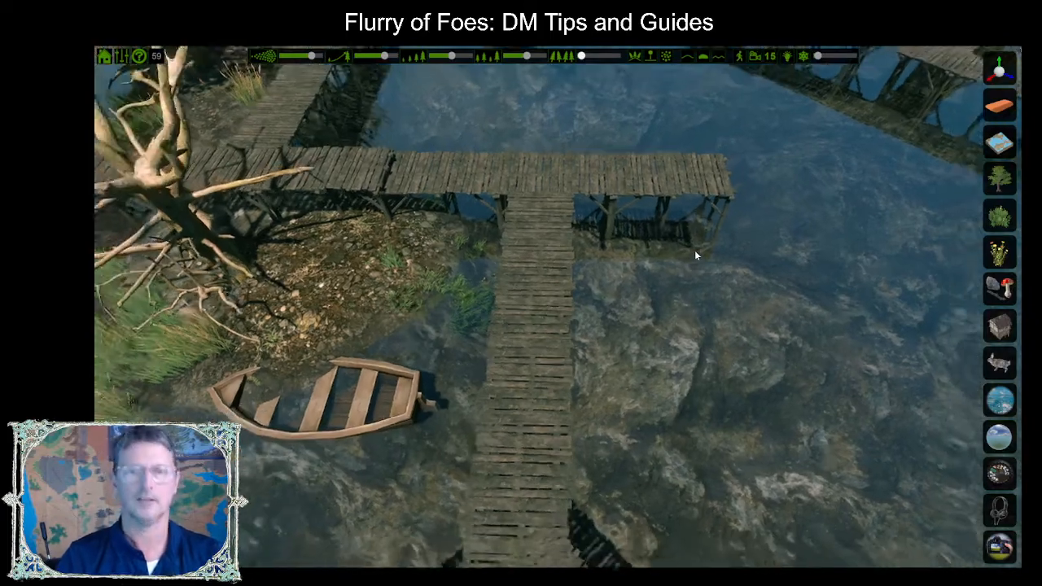
scroll(730, 263, down, 5)
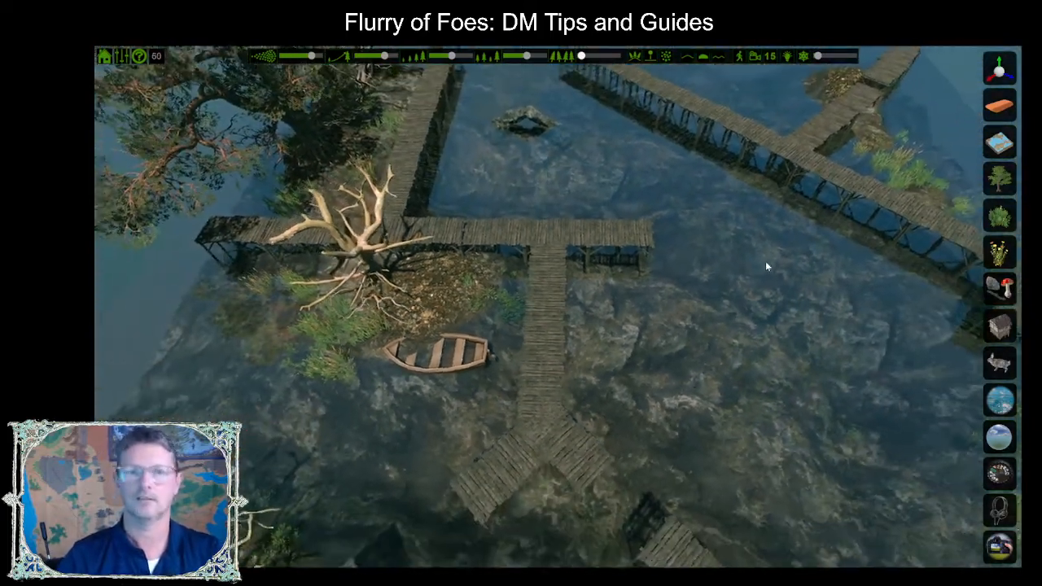
scroll(772, 264, down, 3)
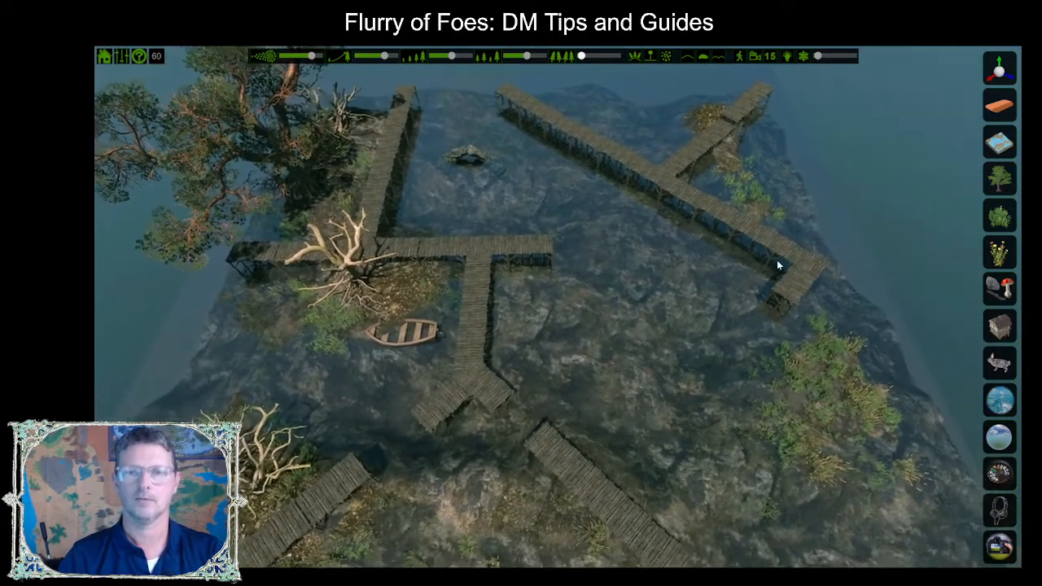
scroll(776, 259, down, 5)
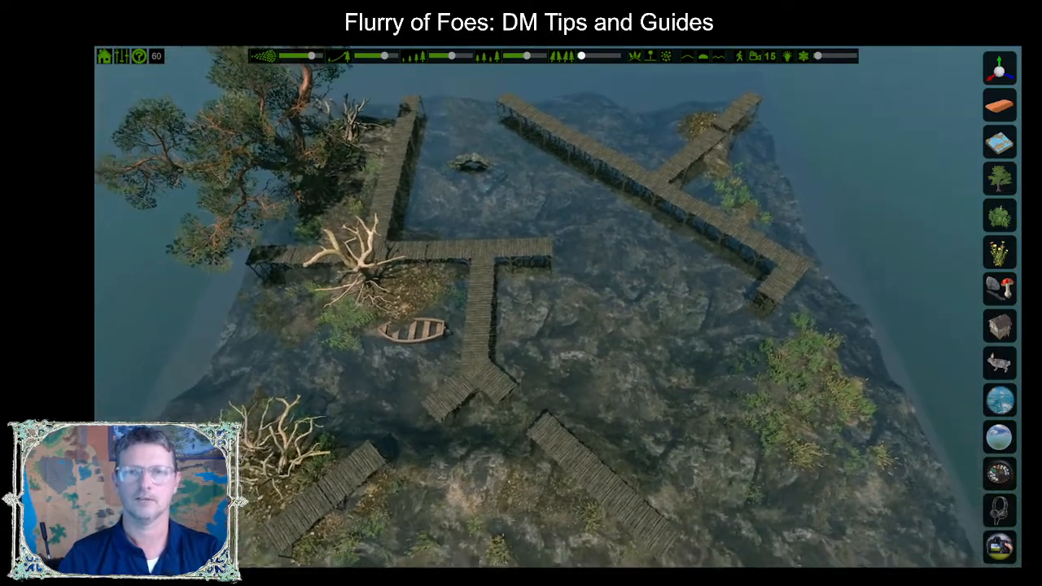
scroll(775, 262, down, 3)
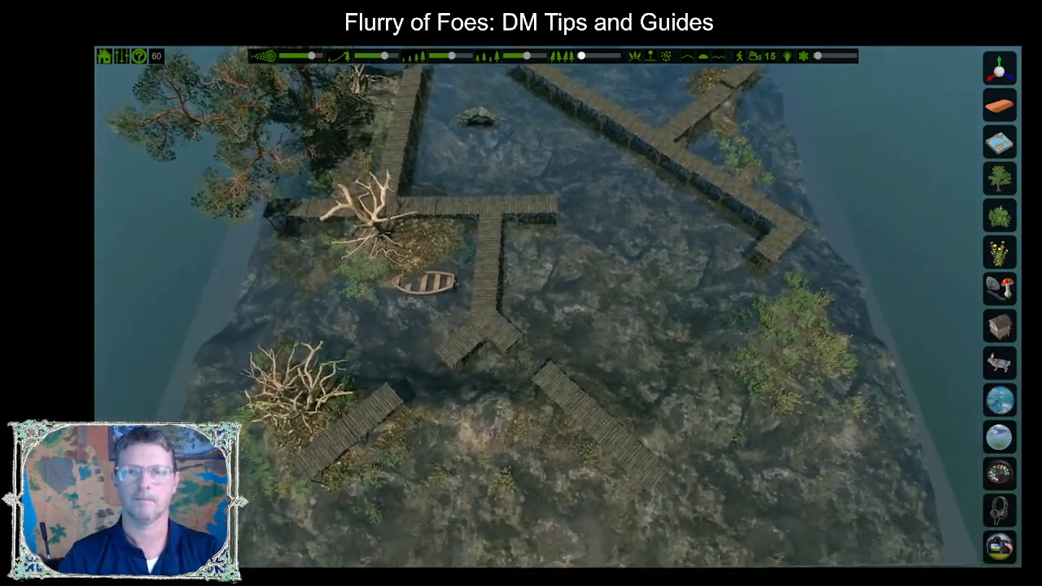